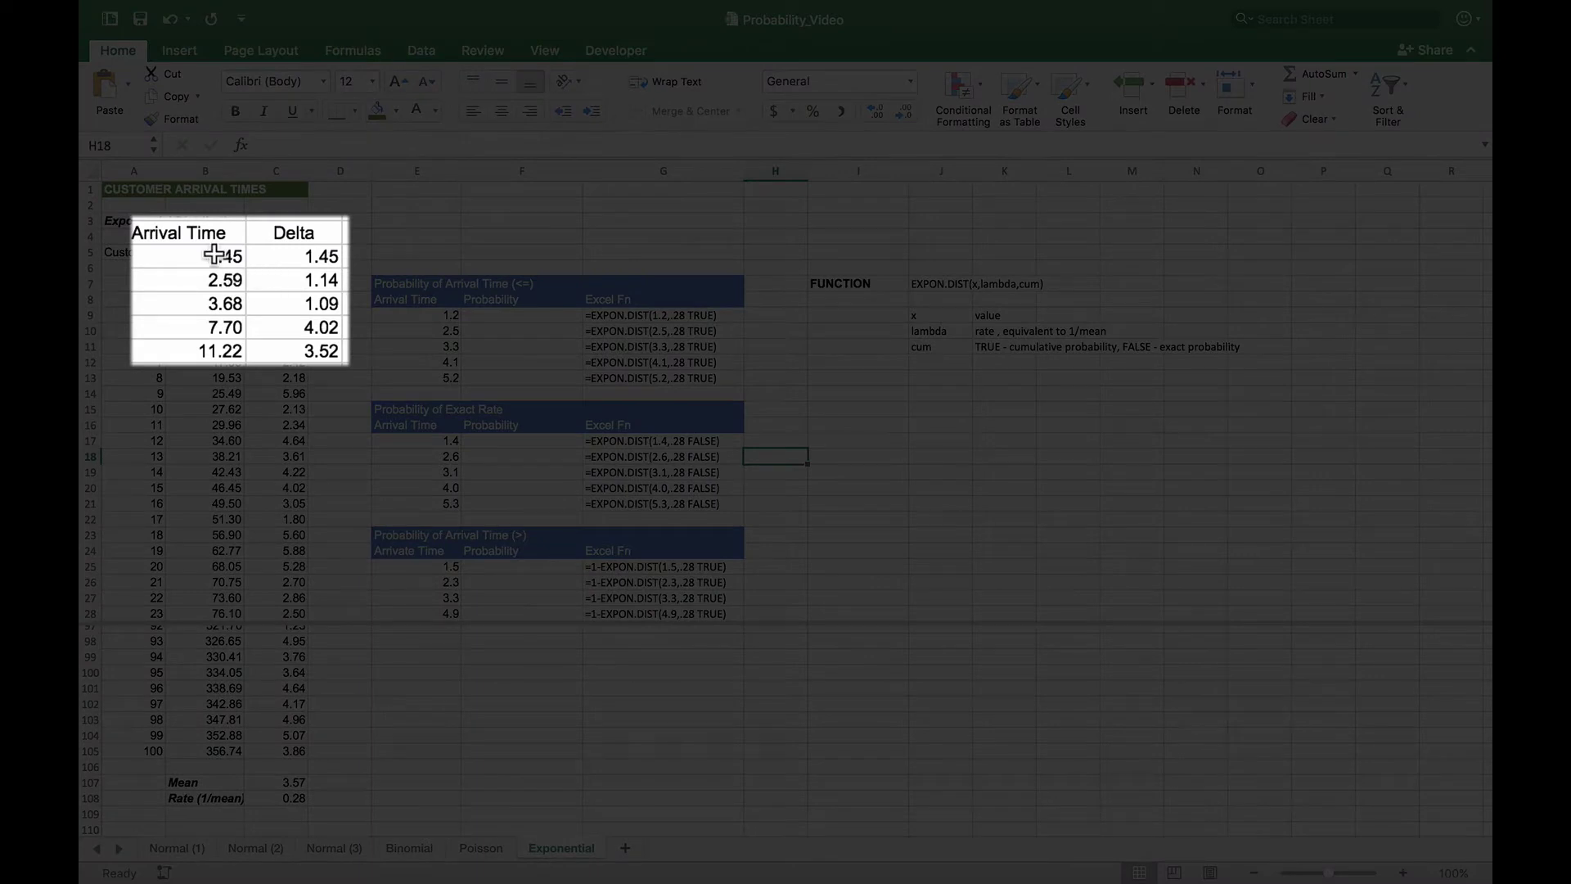
Review how the Delta values, their mean and the rate in C108 are calculated
left_click(285, 257)
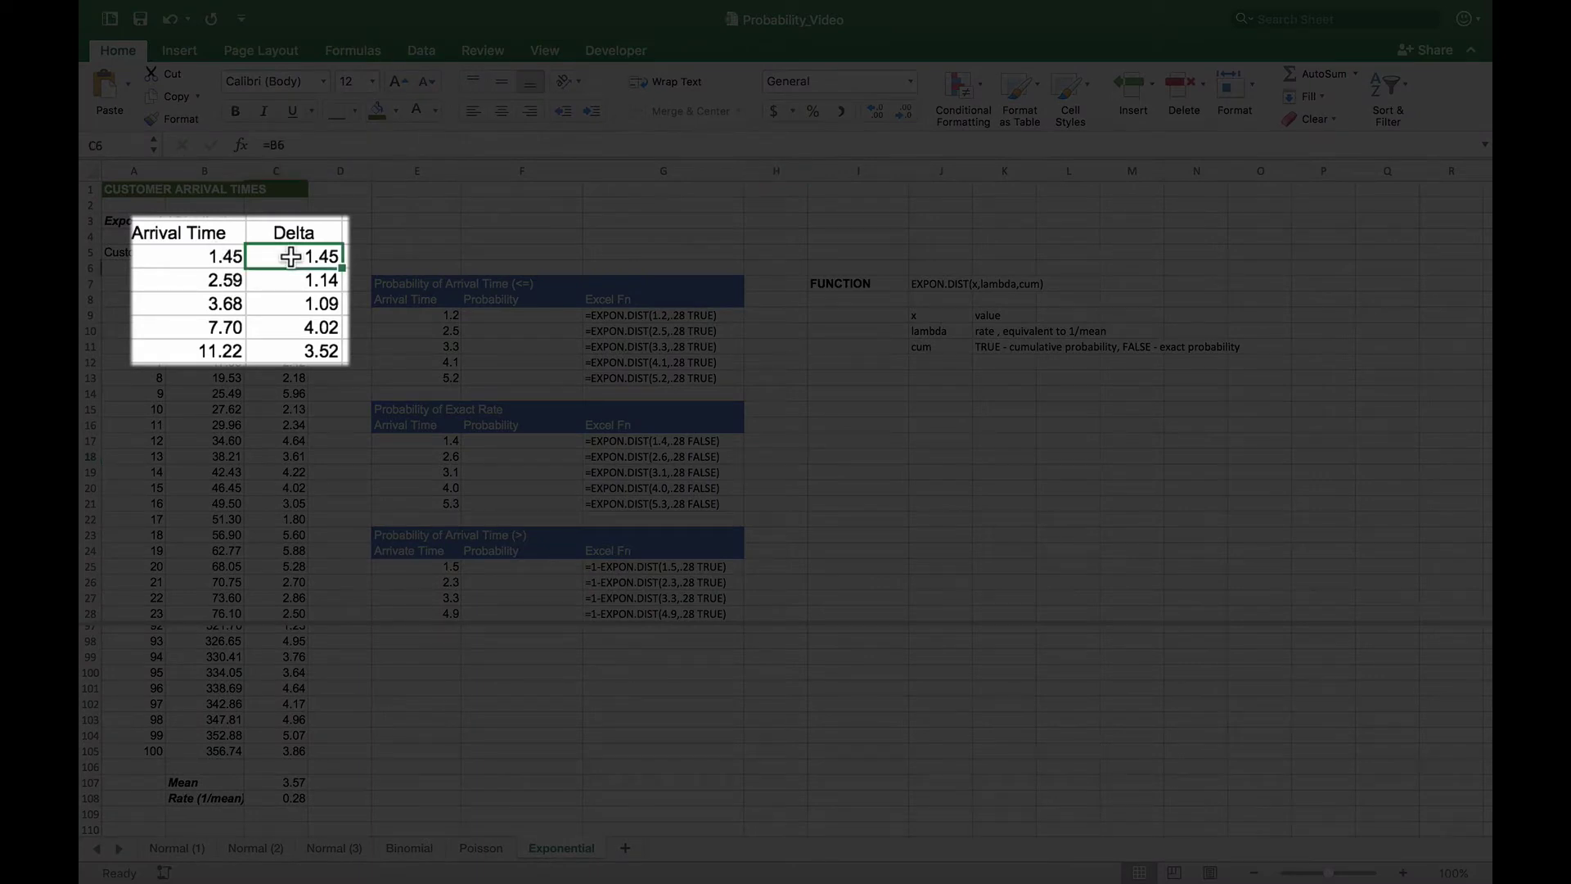
left_click(233, 283)
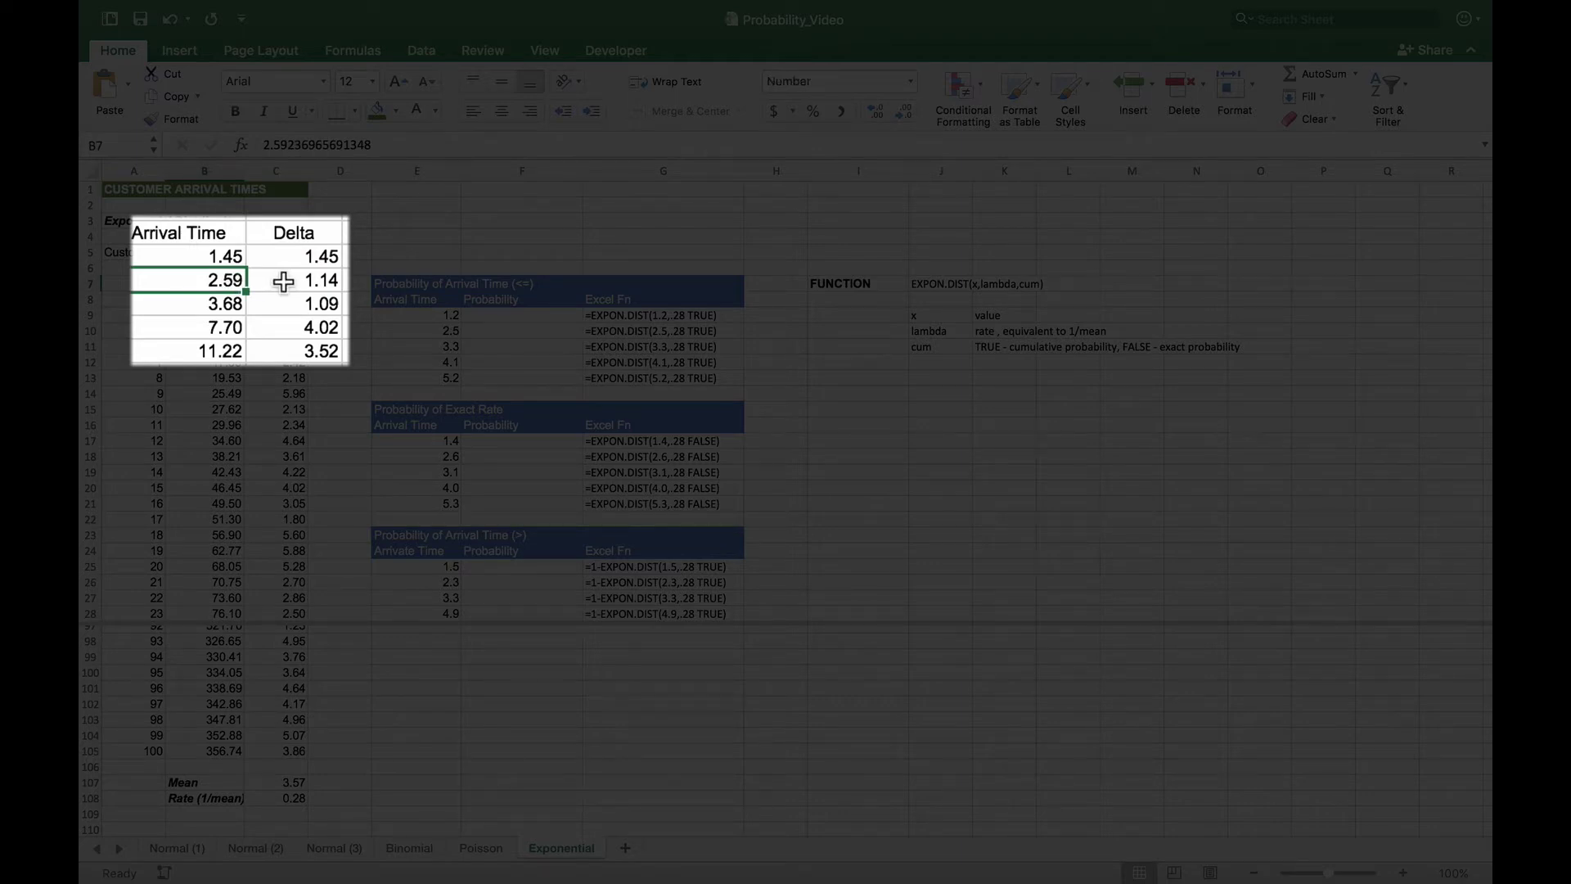
left_click(284, 281)
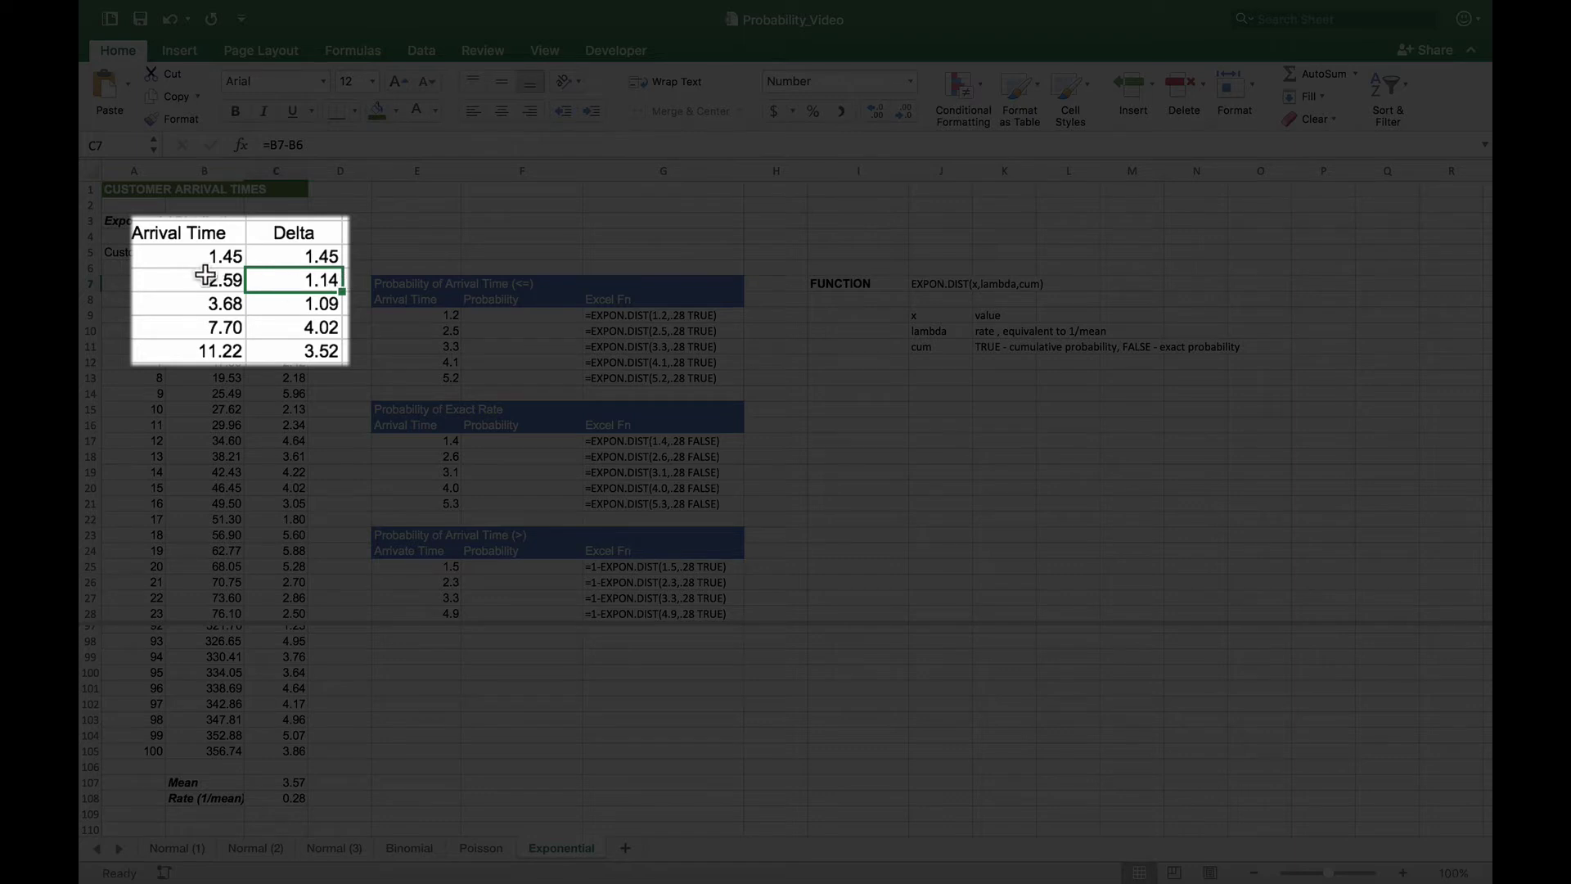
left_click(284, 306)
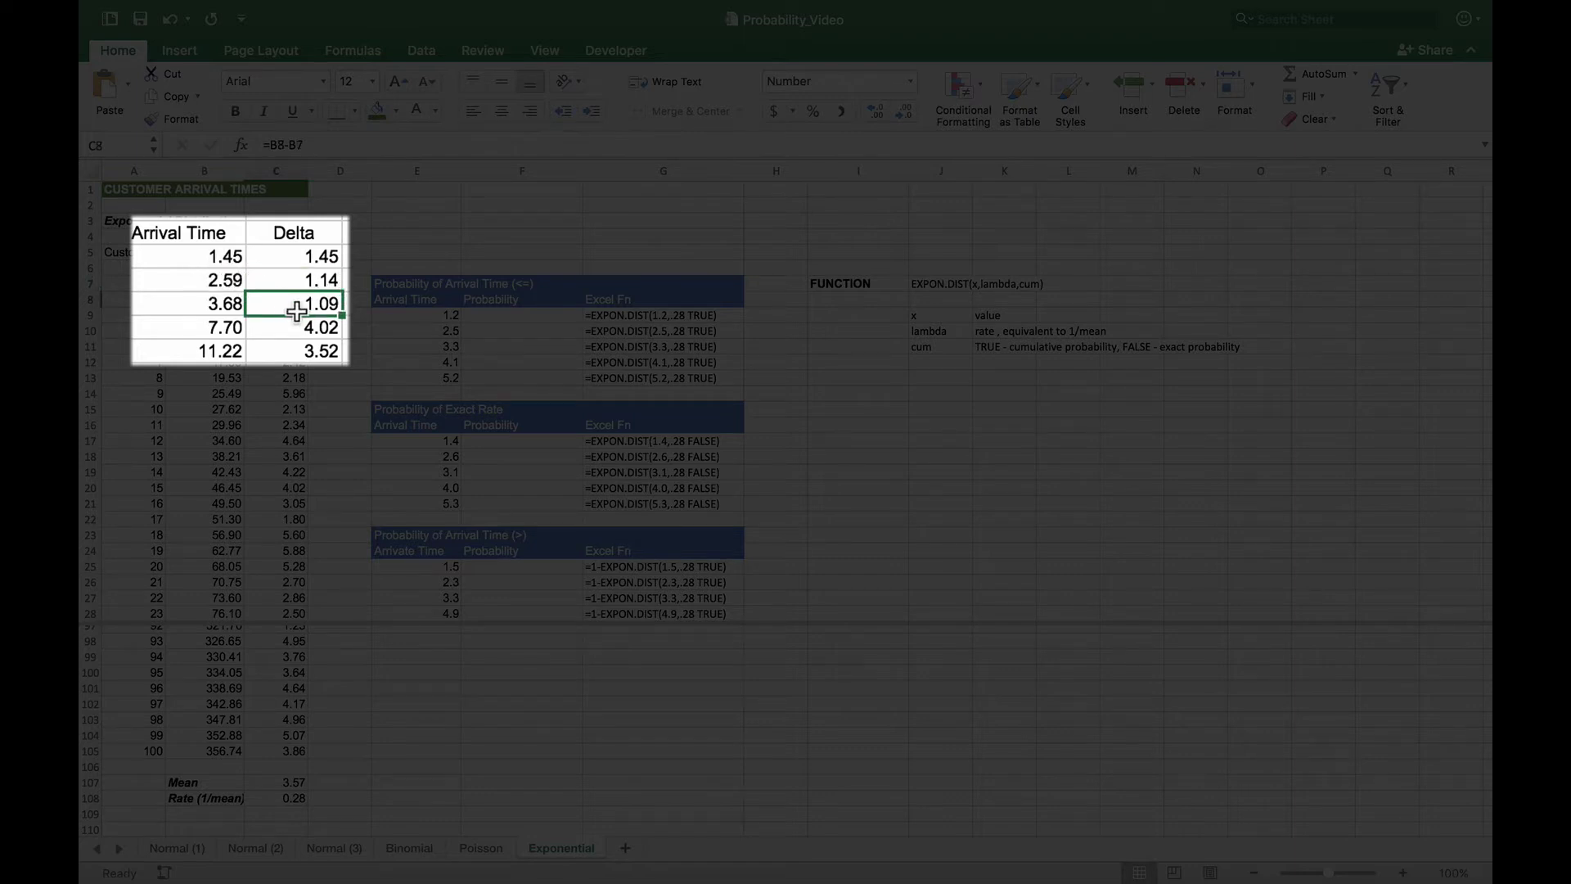
left_click(302, 327)
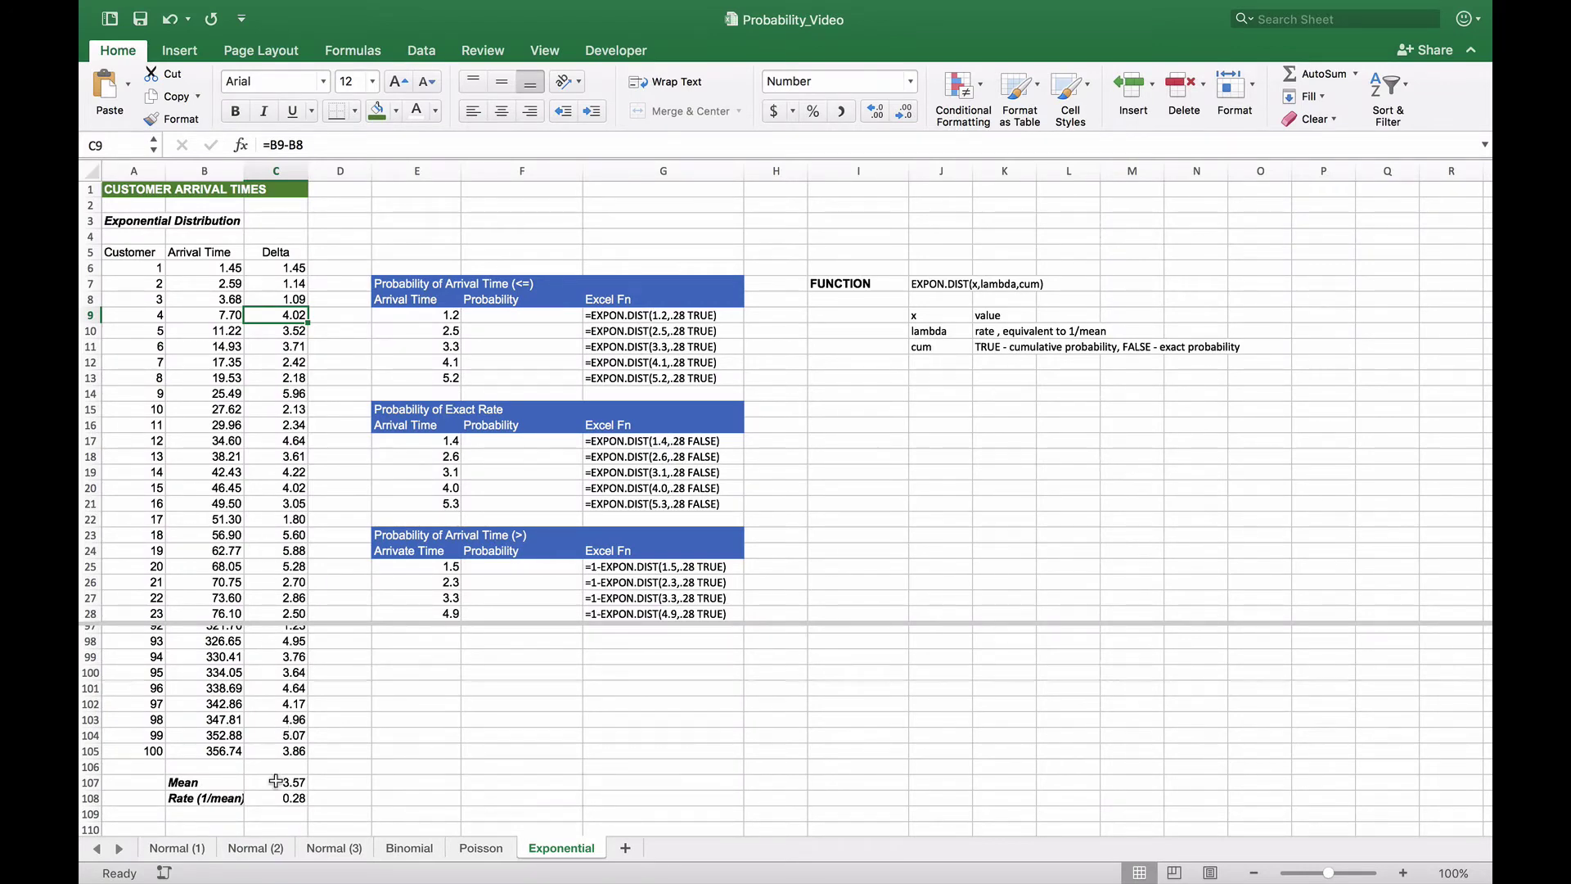
left_click(276, 782)
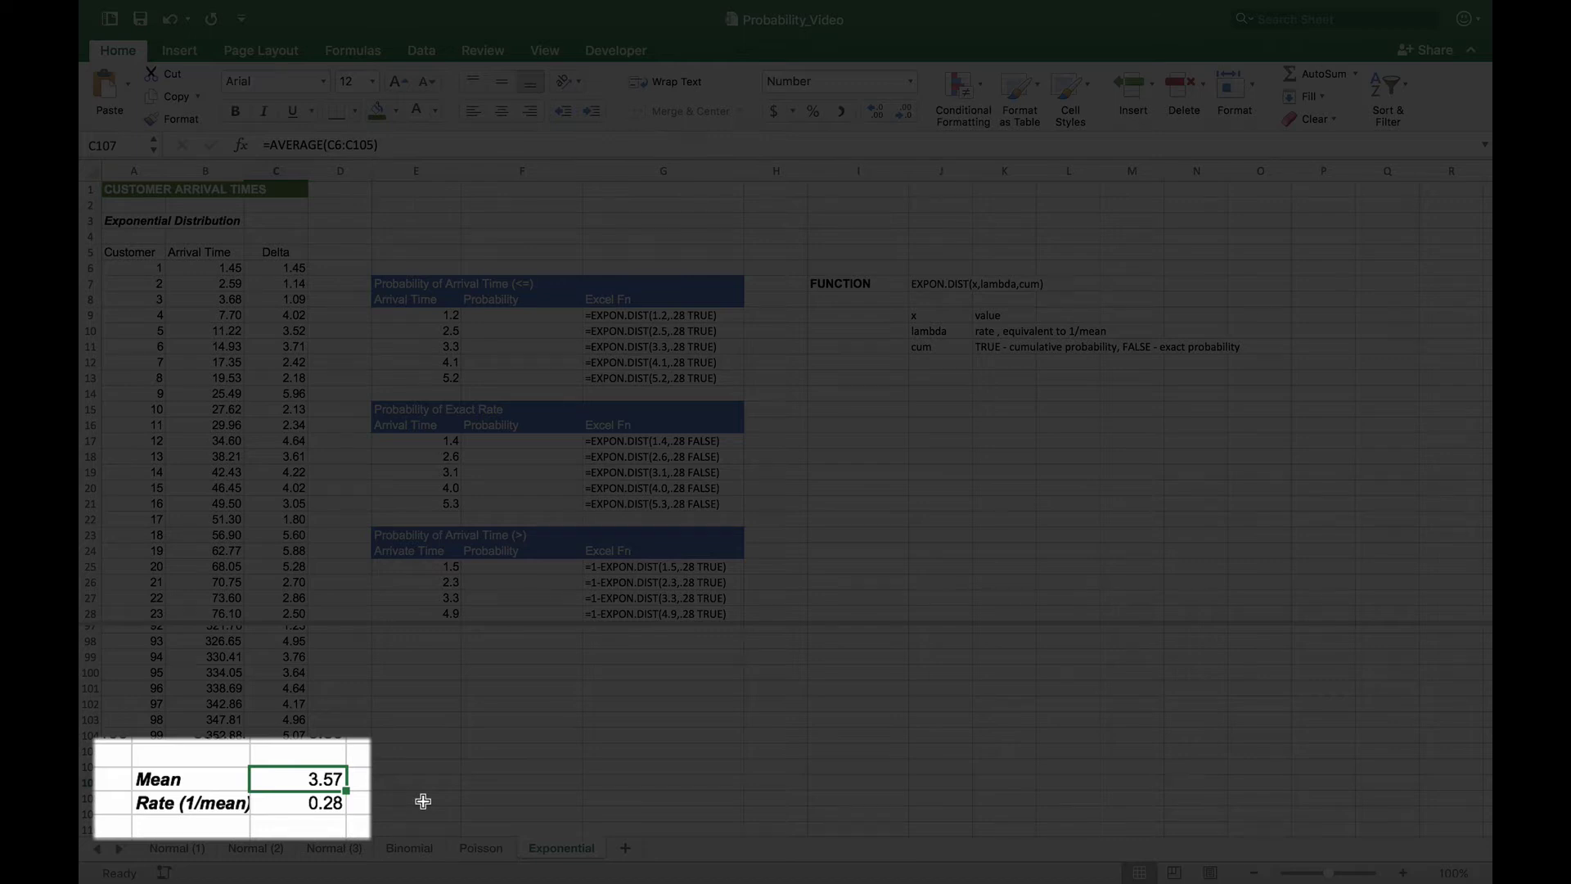
left_click(307, 803)
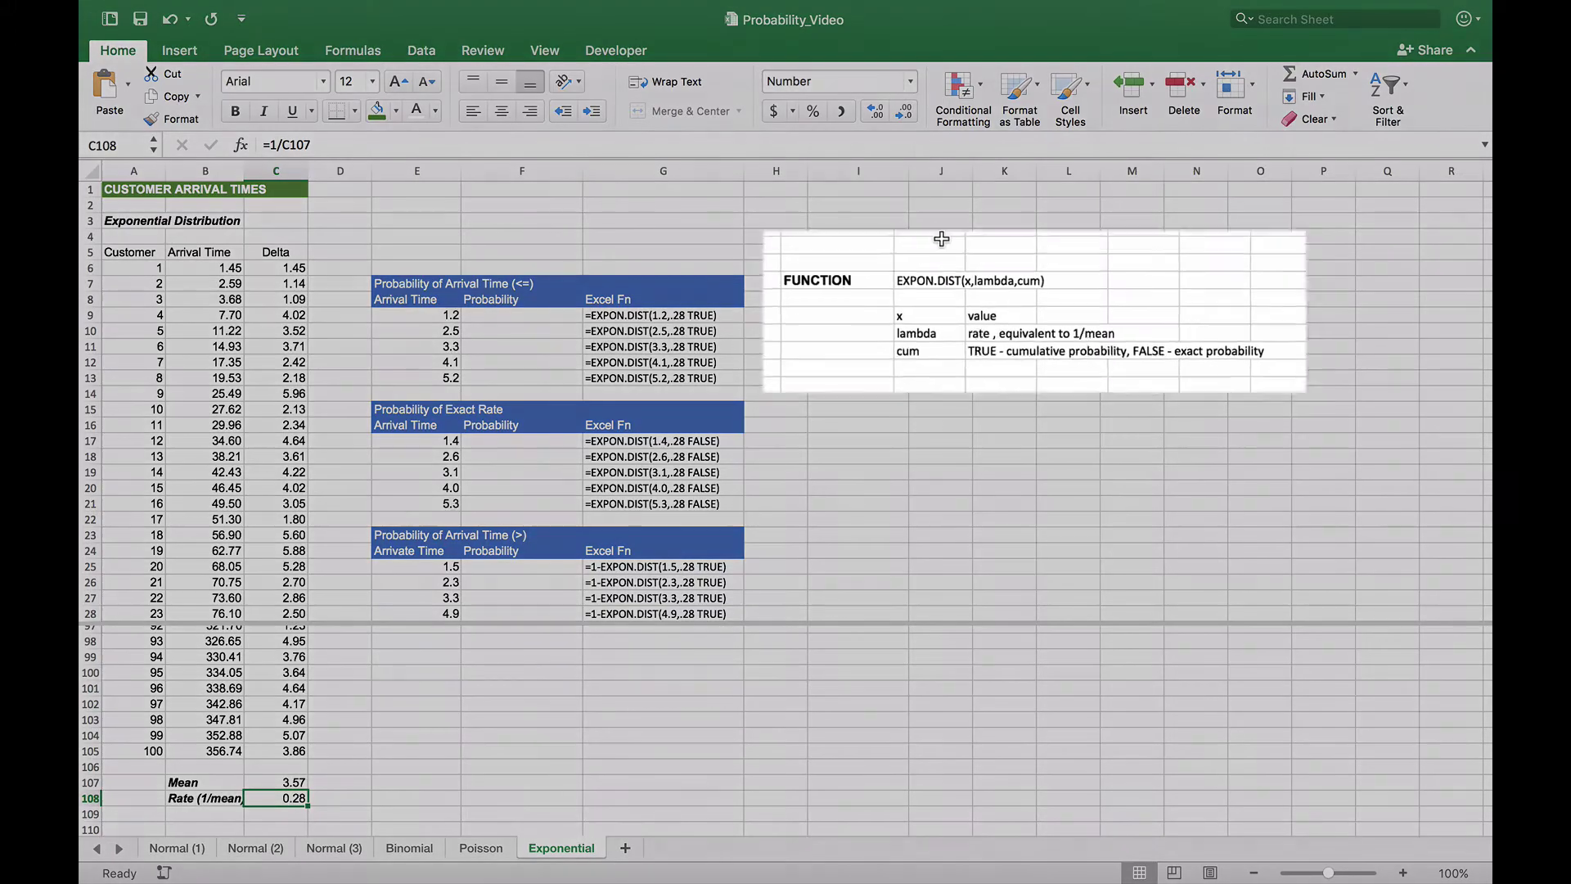
left_click(941, 238)
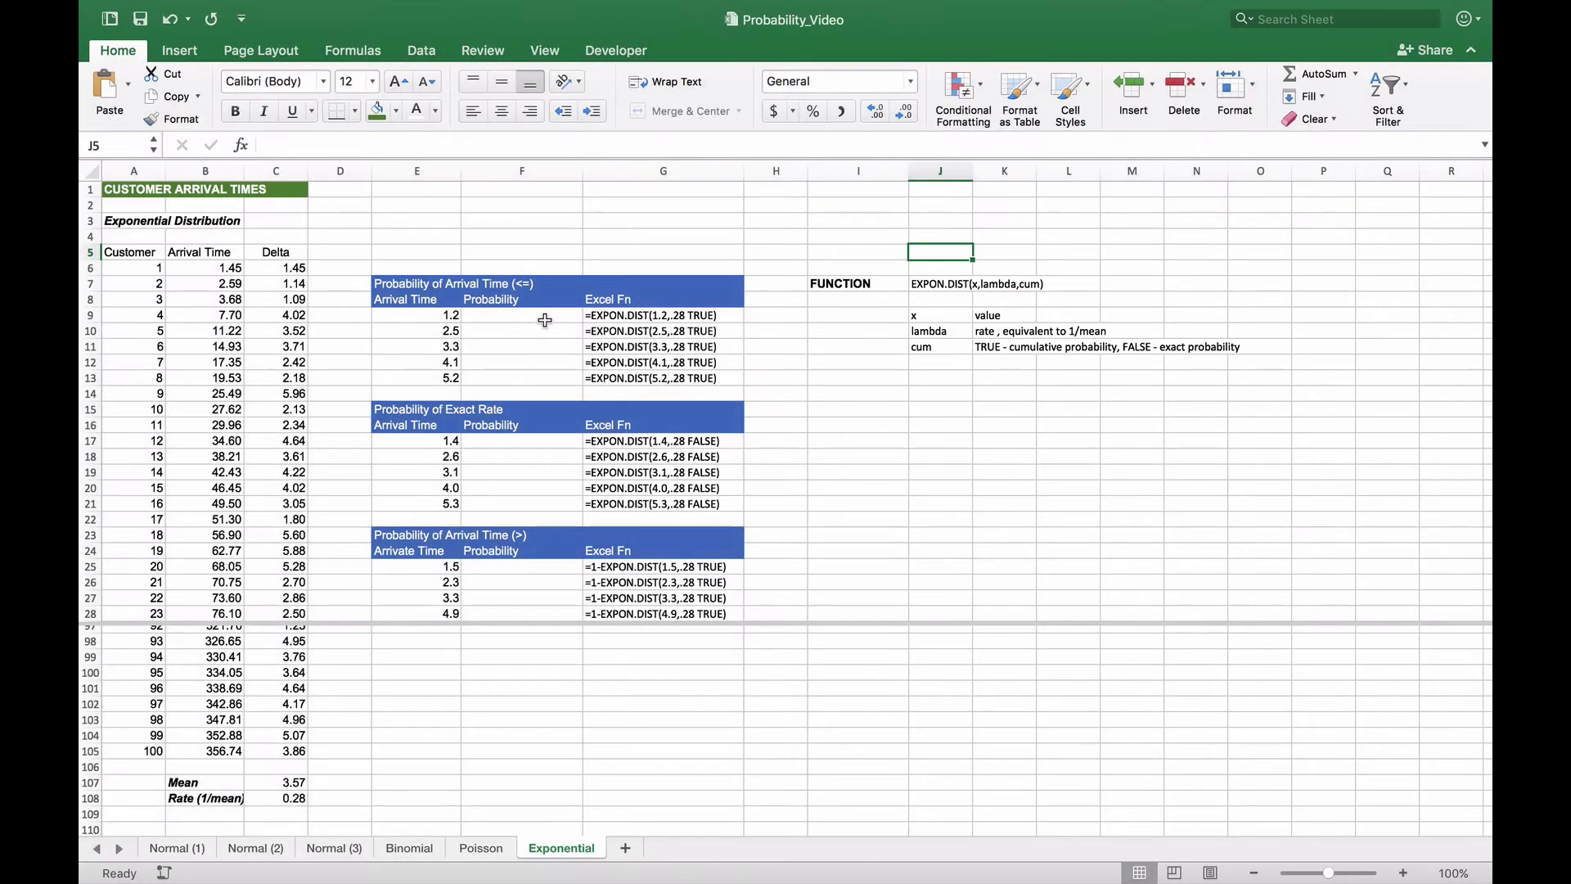
Enter =EXPON.DIST(E9,C108,TRUE) in F9, giving 0.286 for arrival time 1.2
left_click(545, 319)
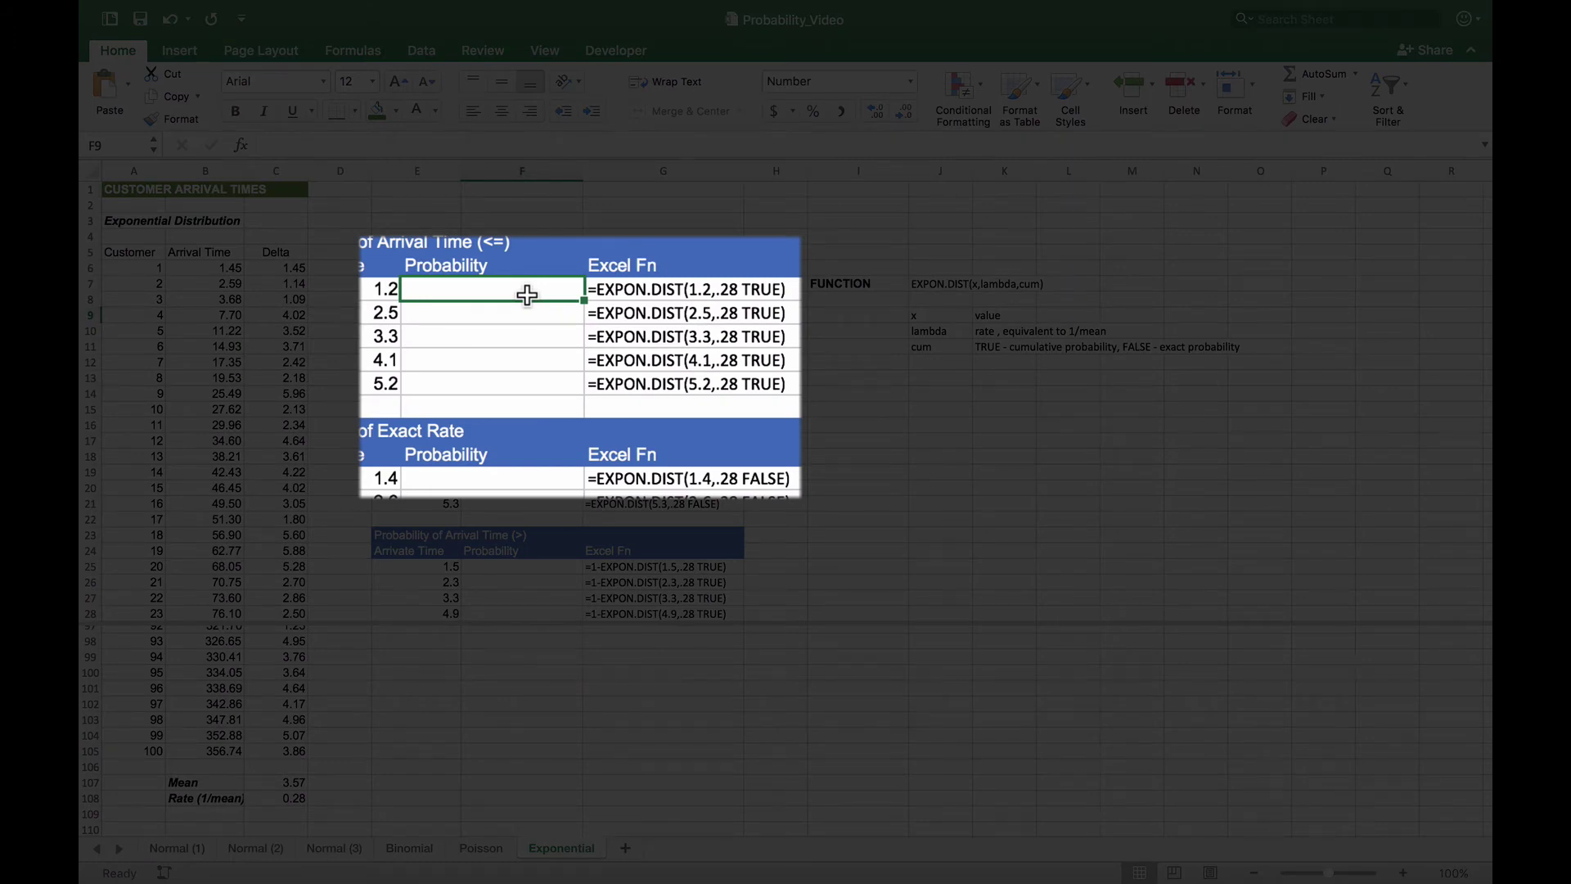
type("=ex")
key("Tab")
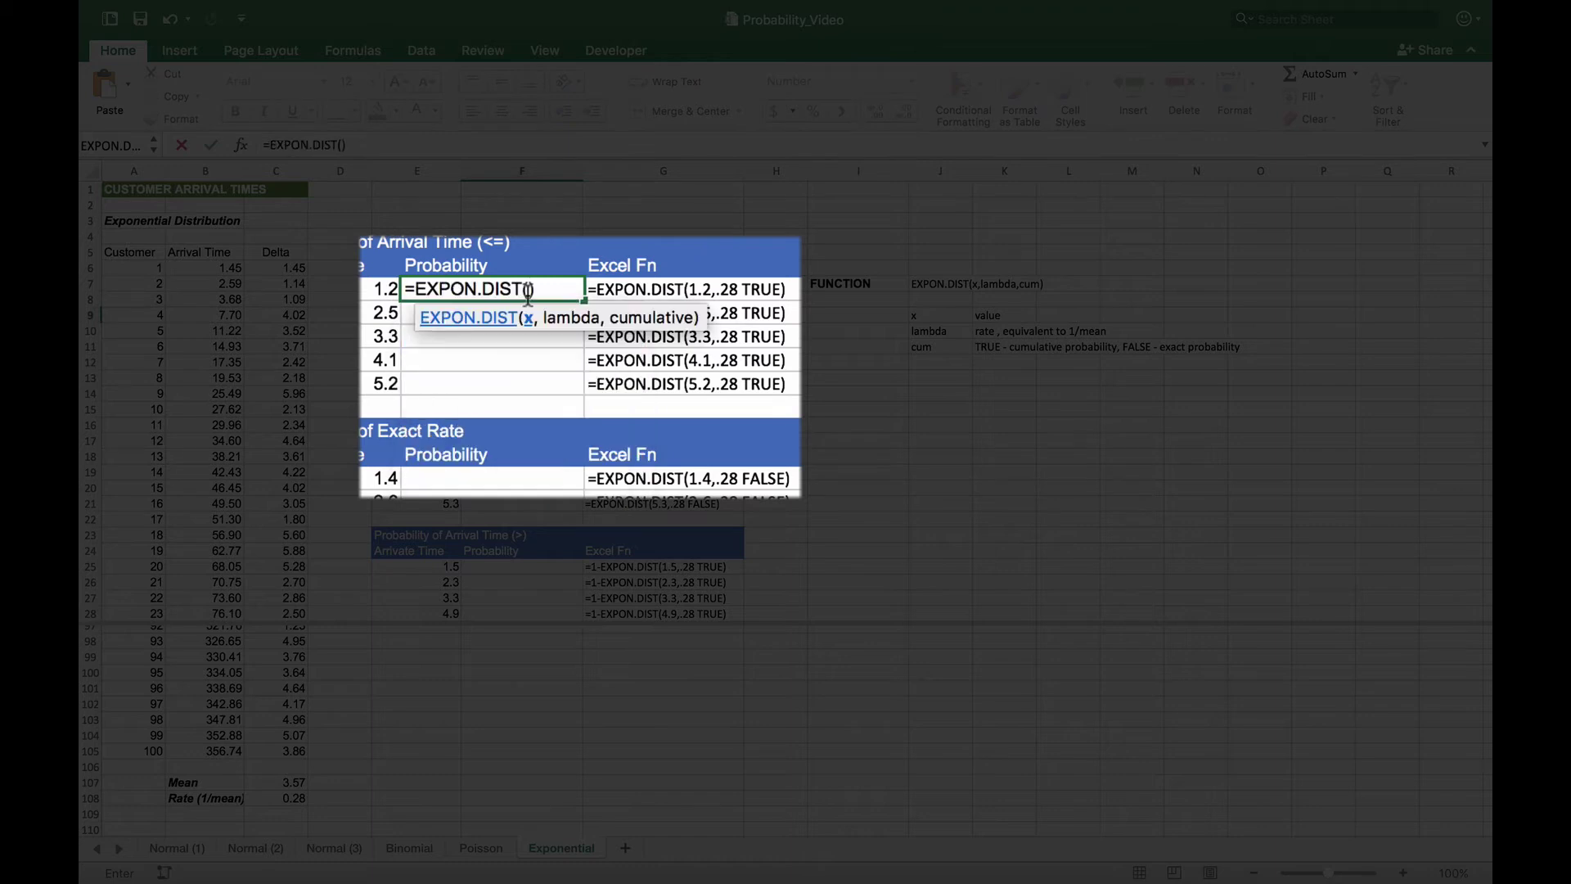
left_click(370, 285)
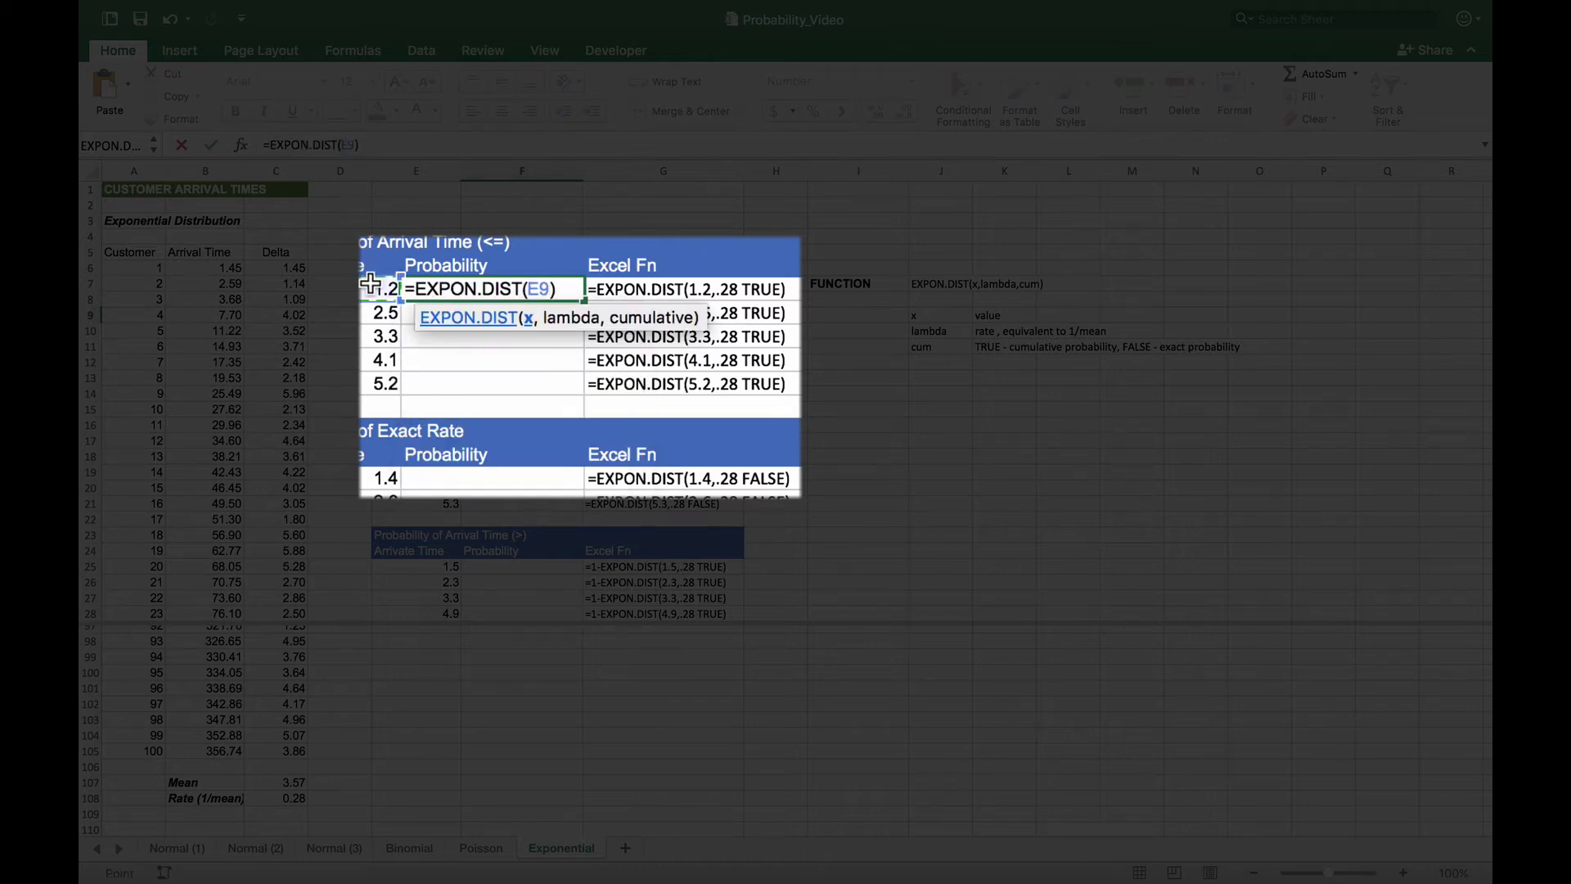
type(",")
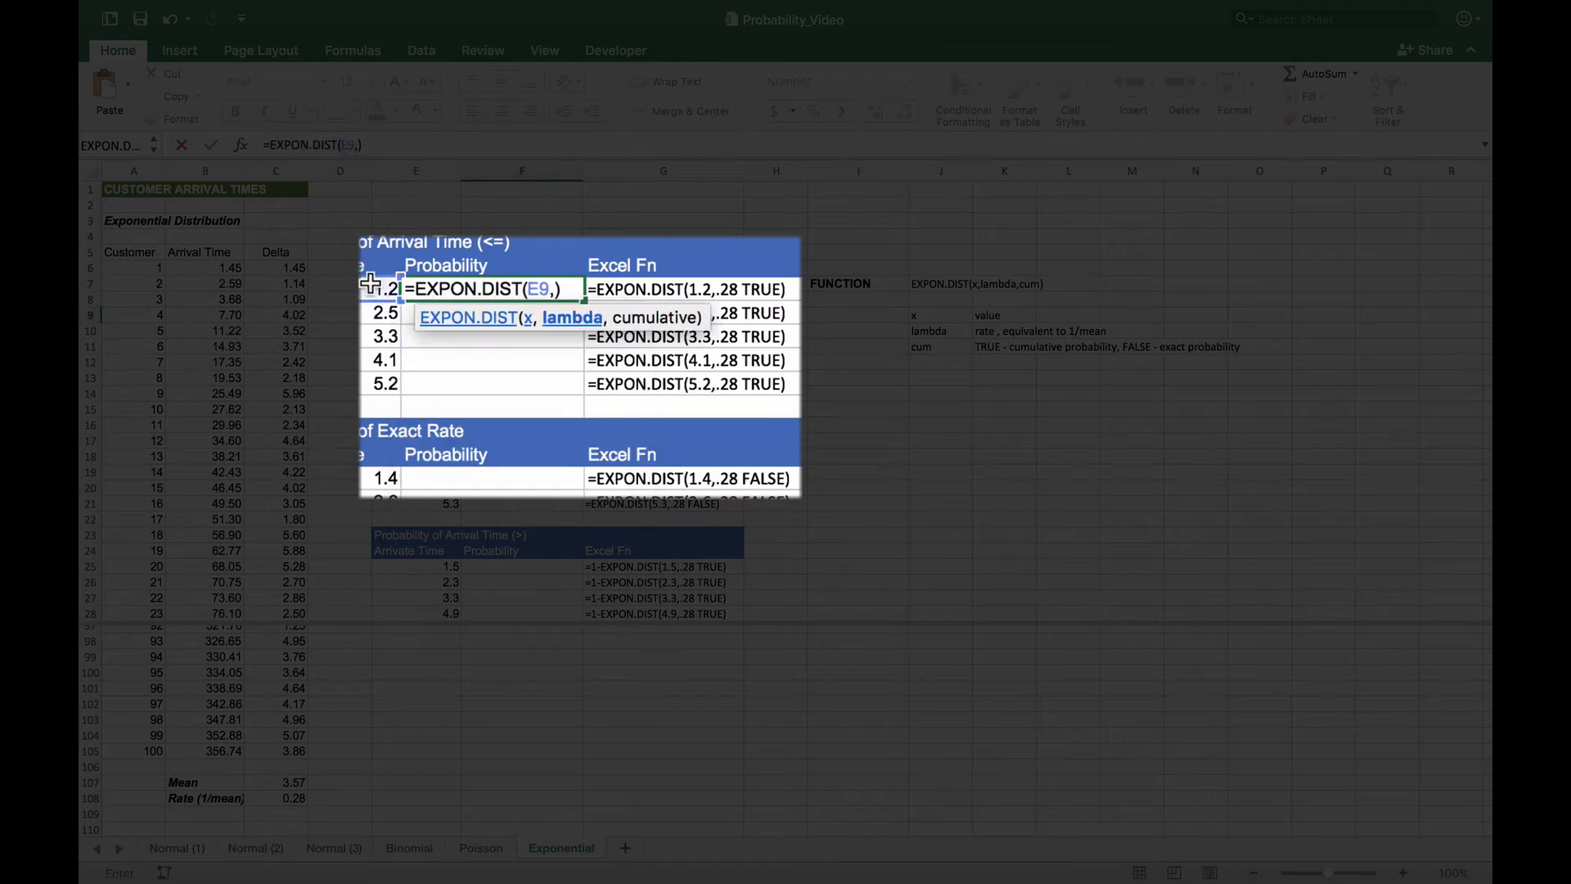
left_click(285, 798)
type(",TR")
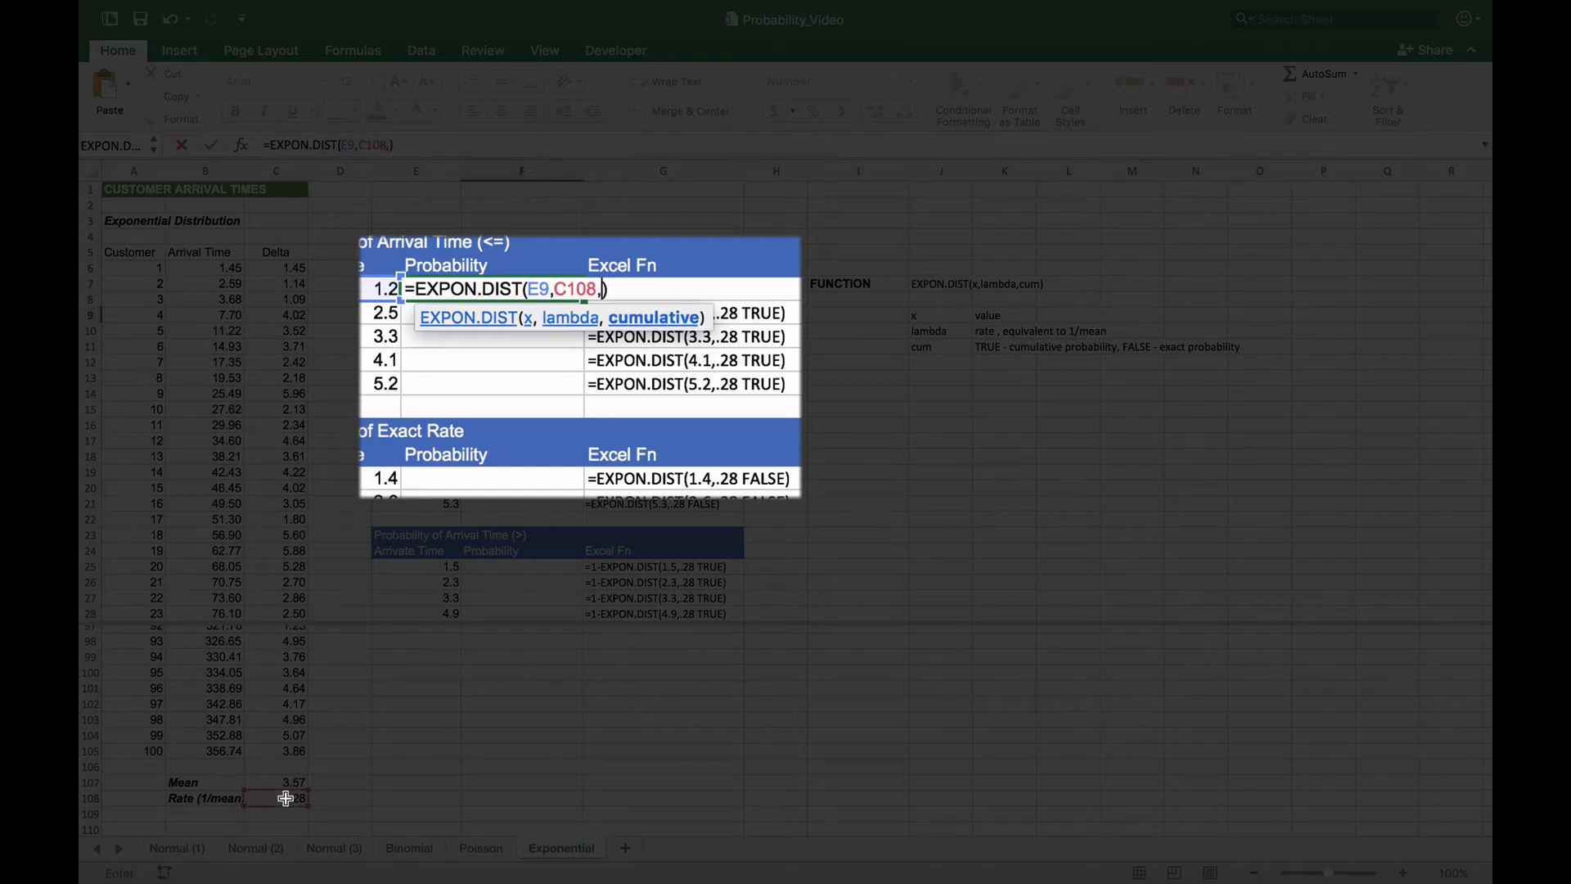
type("UE")
key("Return")
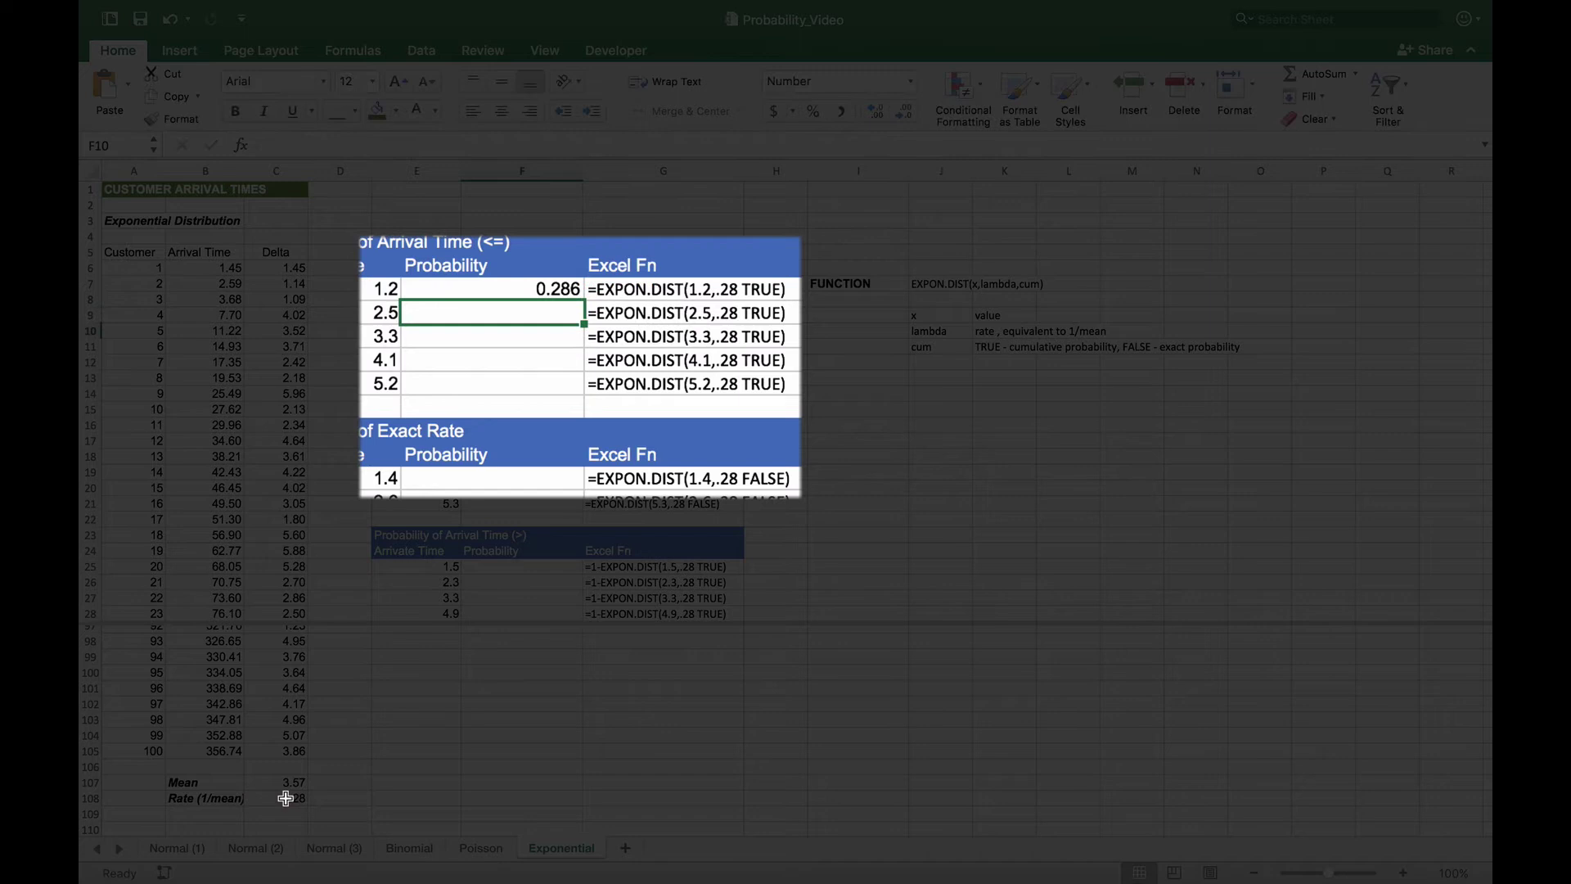
key("Up")
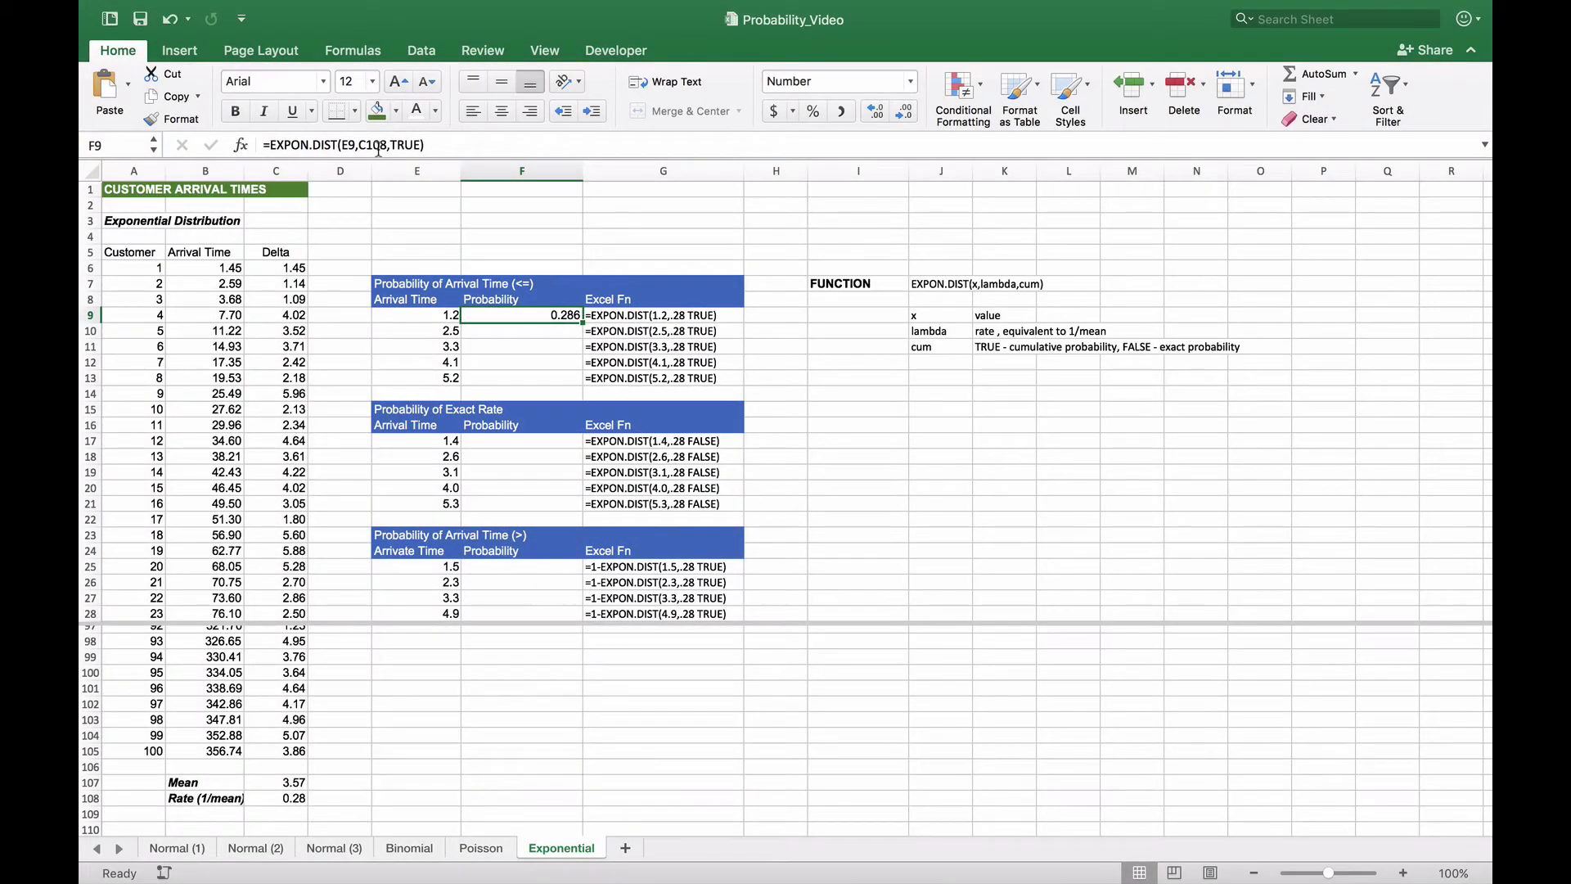
Make the rate reference in F9's formula absolute as $C$108
left_click(379, 145)
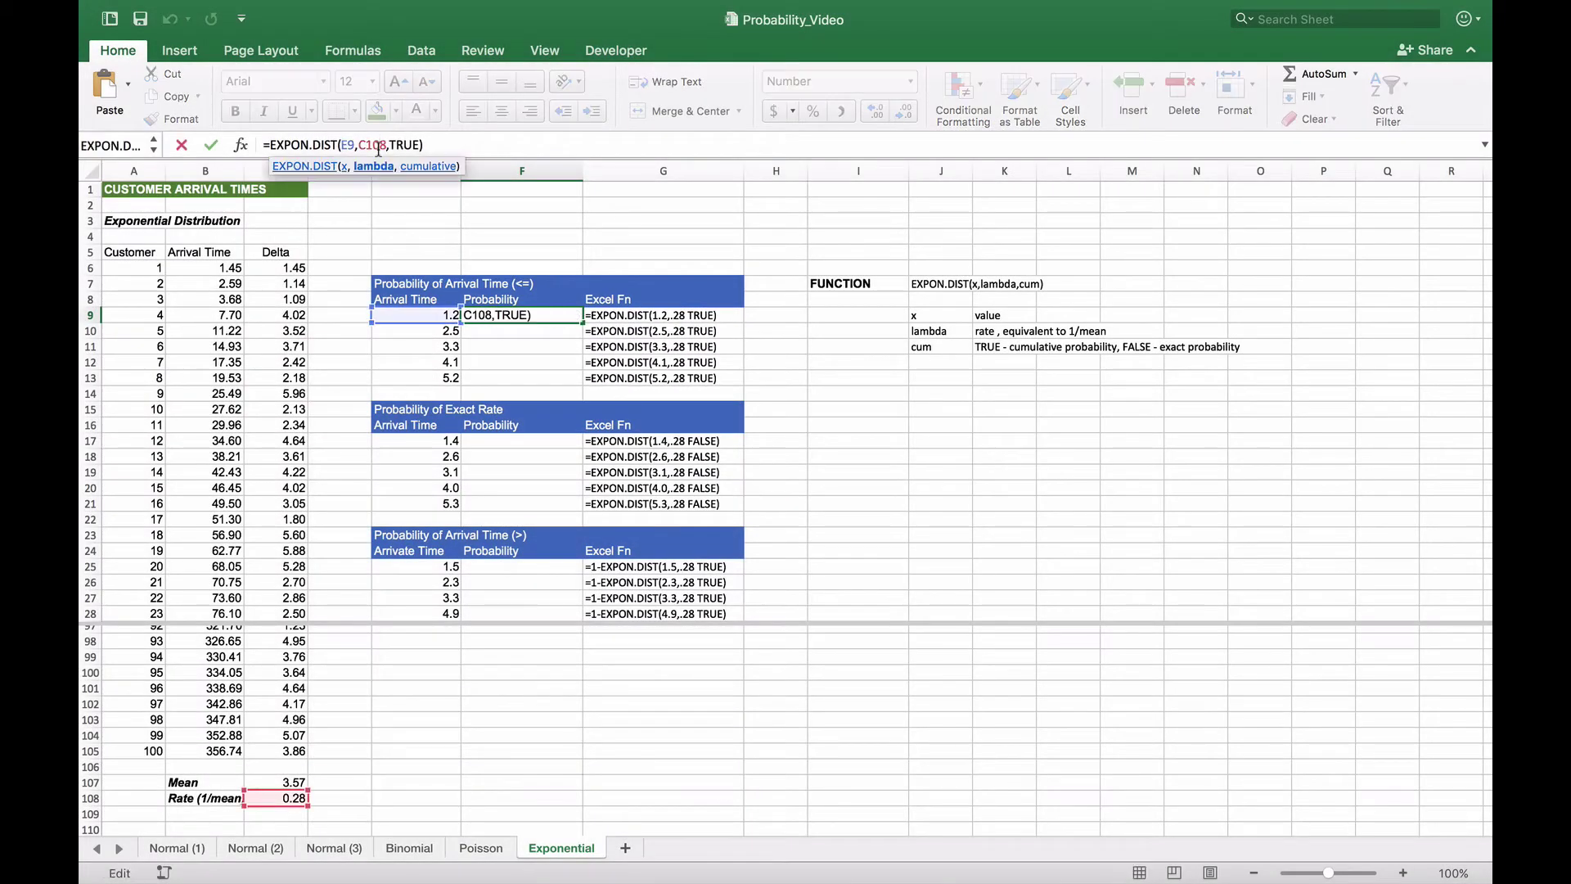
double_click(379, 145)
key("super+t")
key("Return")
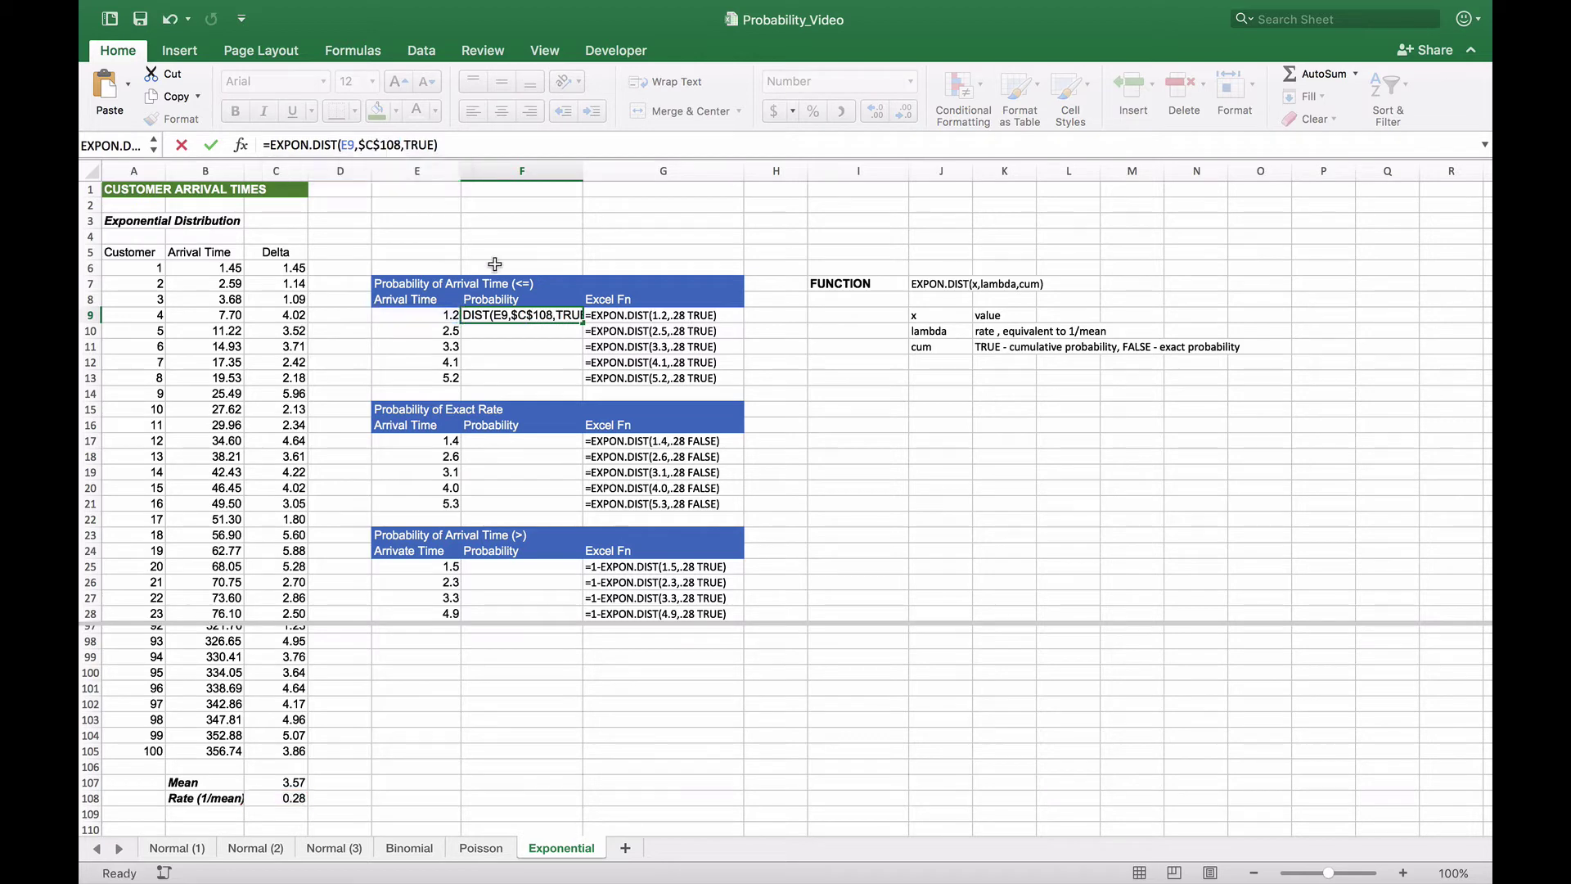
Copy the formula down the other four arrival times, giving 0.504, 0.603, 0.683 and 0.767
left_click(566, 314)
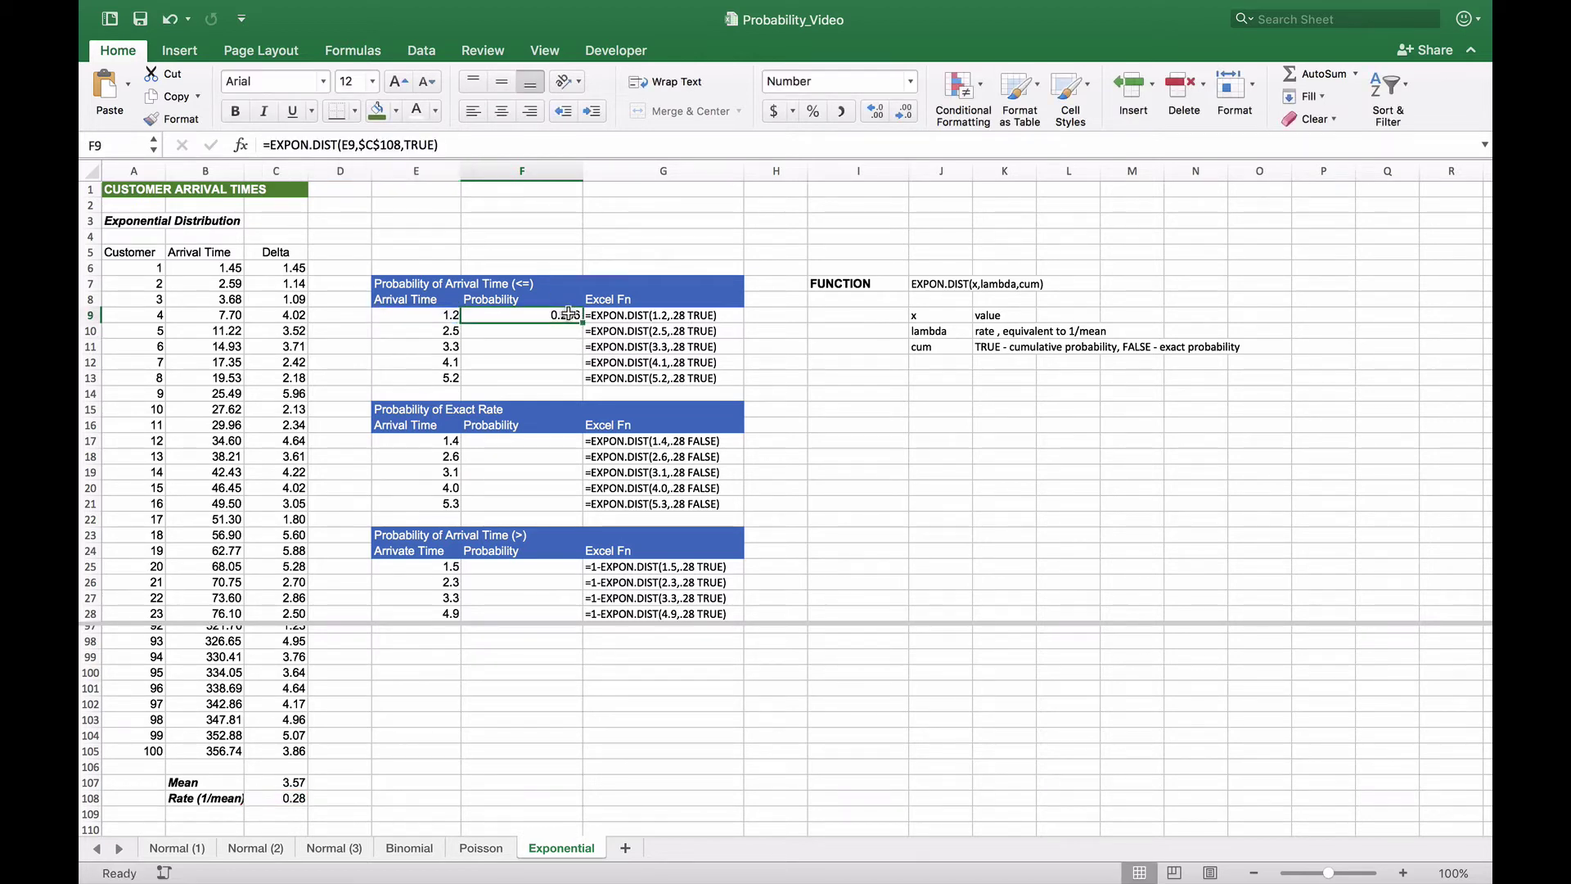
left_click_drag(583, 321, 577, 379)
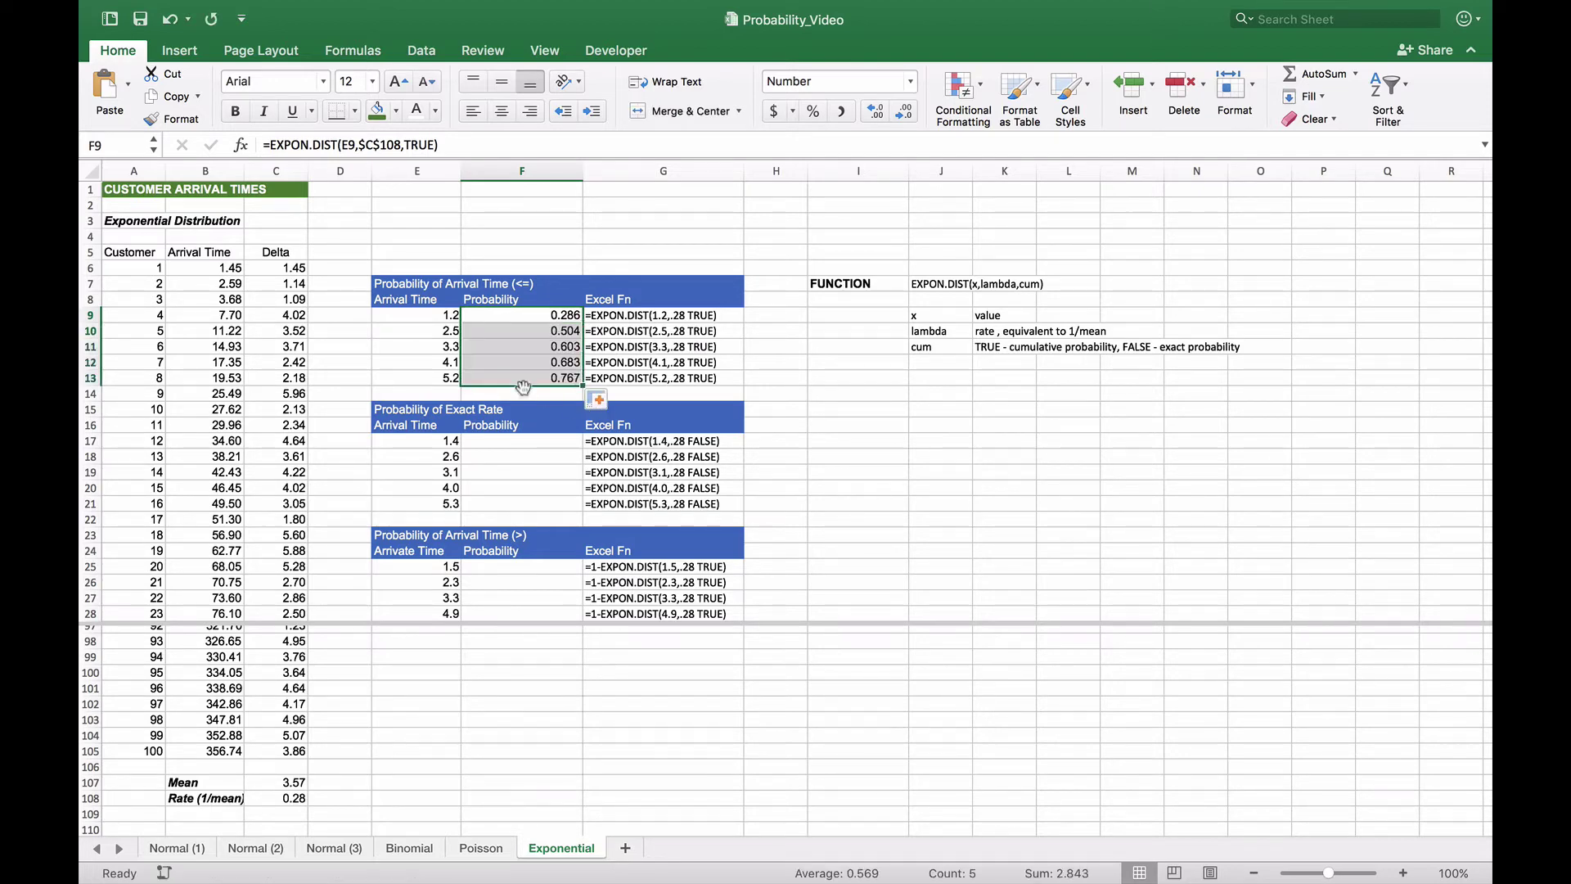
left_click(429, 331)
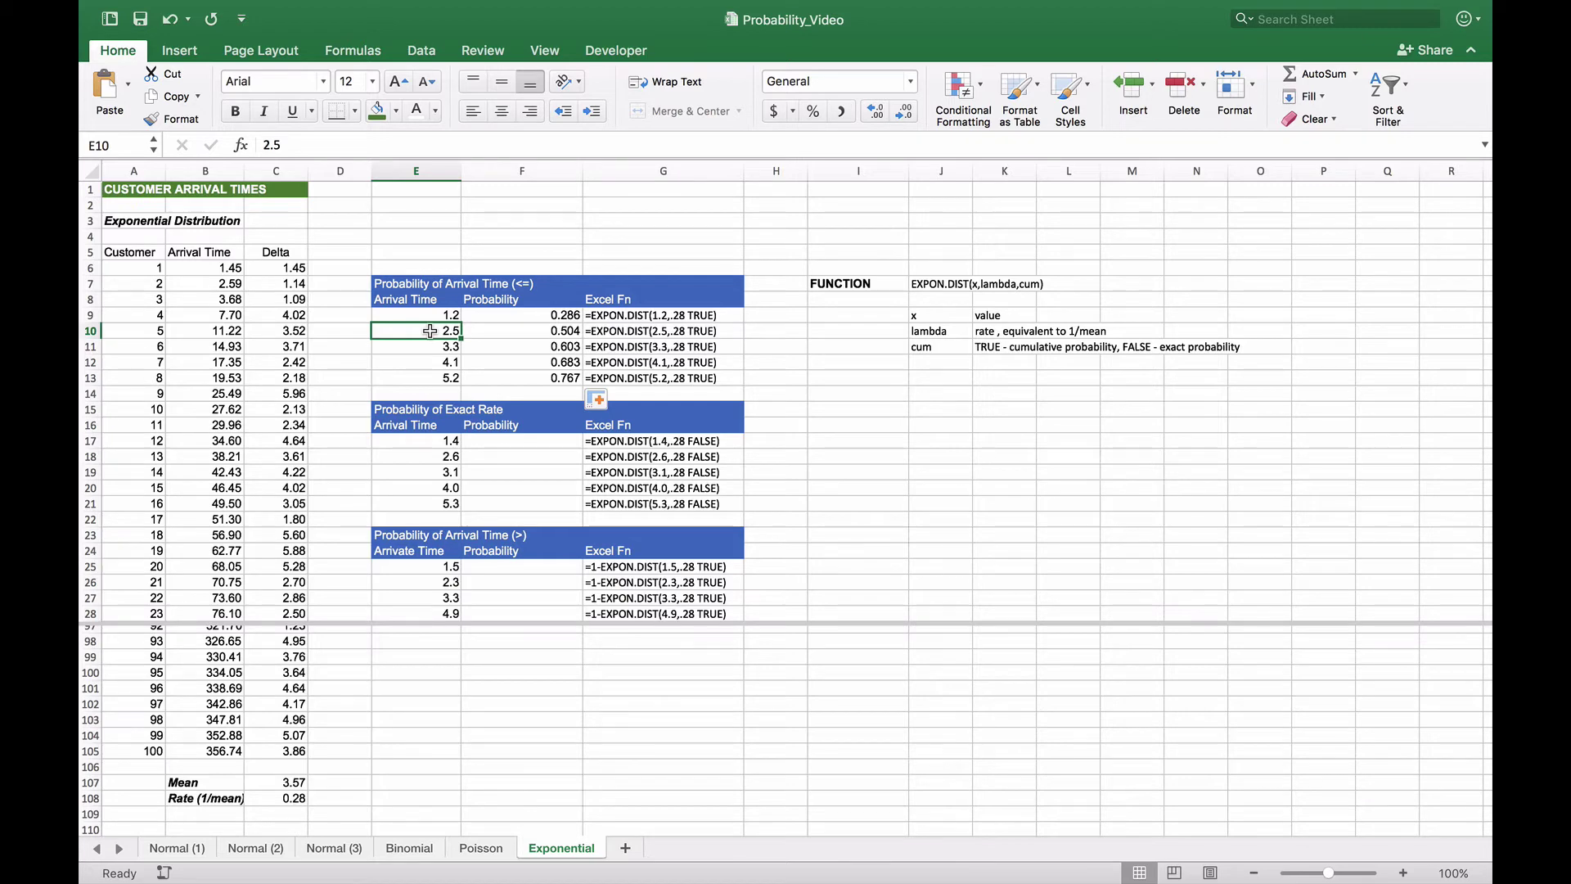
key("Right")
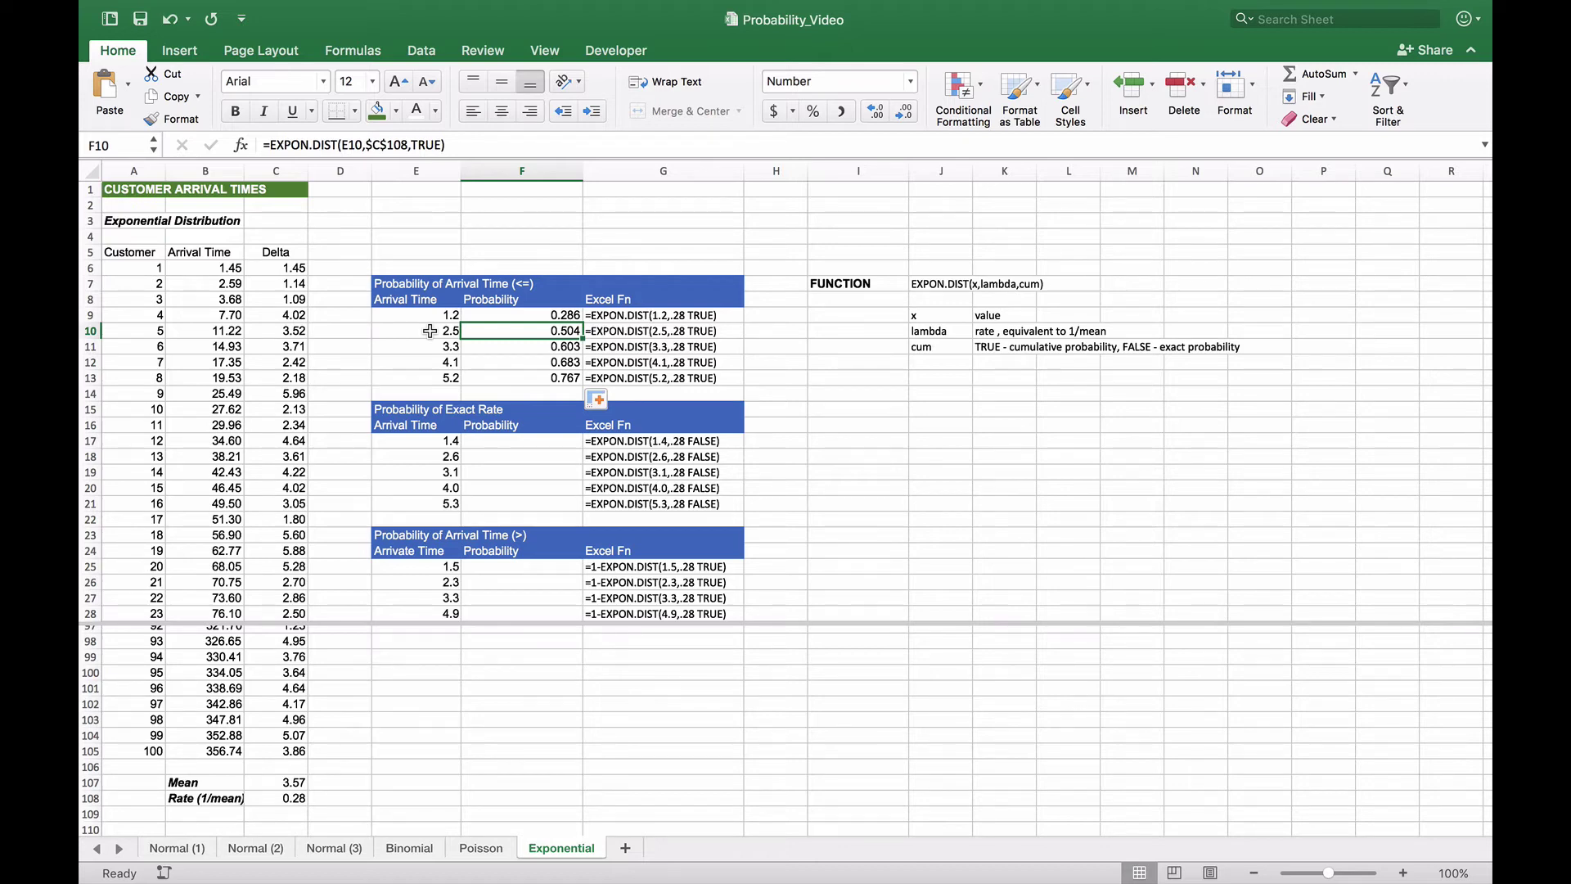
Enter =EXPON.DIST(E17,$C$108,FALSE) in F17, giving 0.189 for arrival time 1.4
left_click(514, 444)
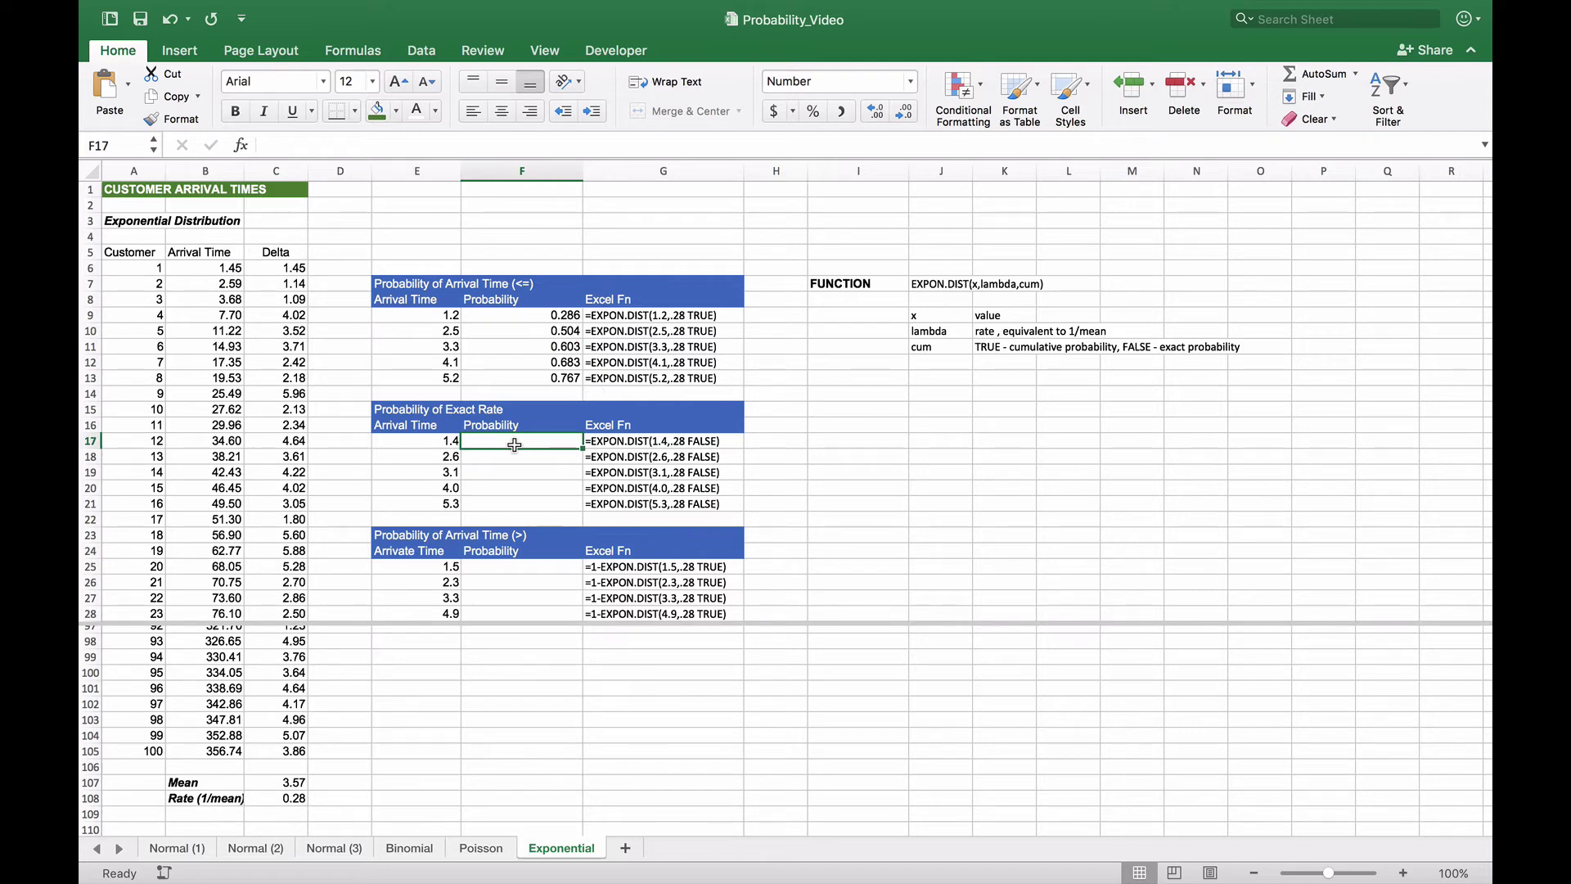
type("=")
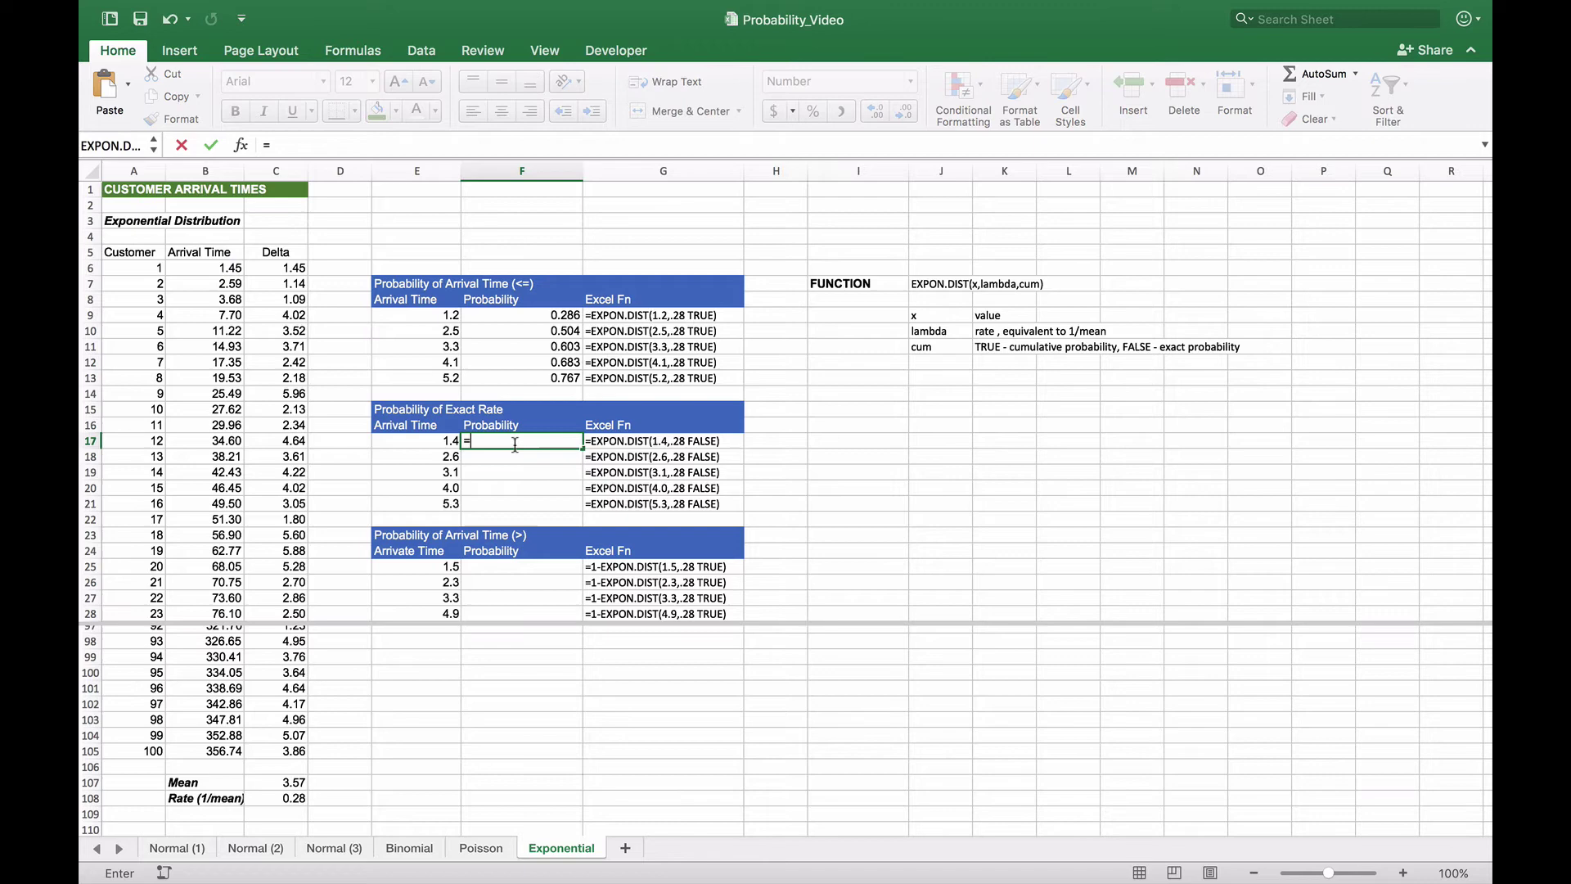
type("EXP")
key("Tab")
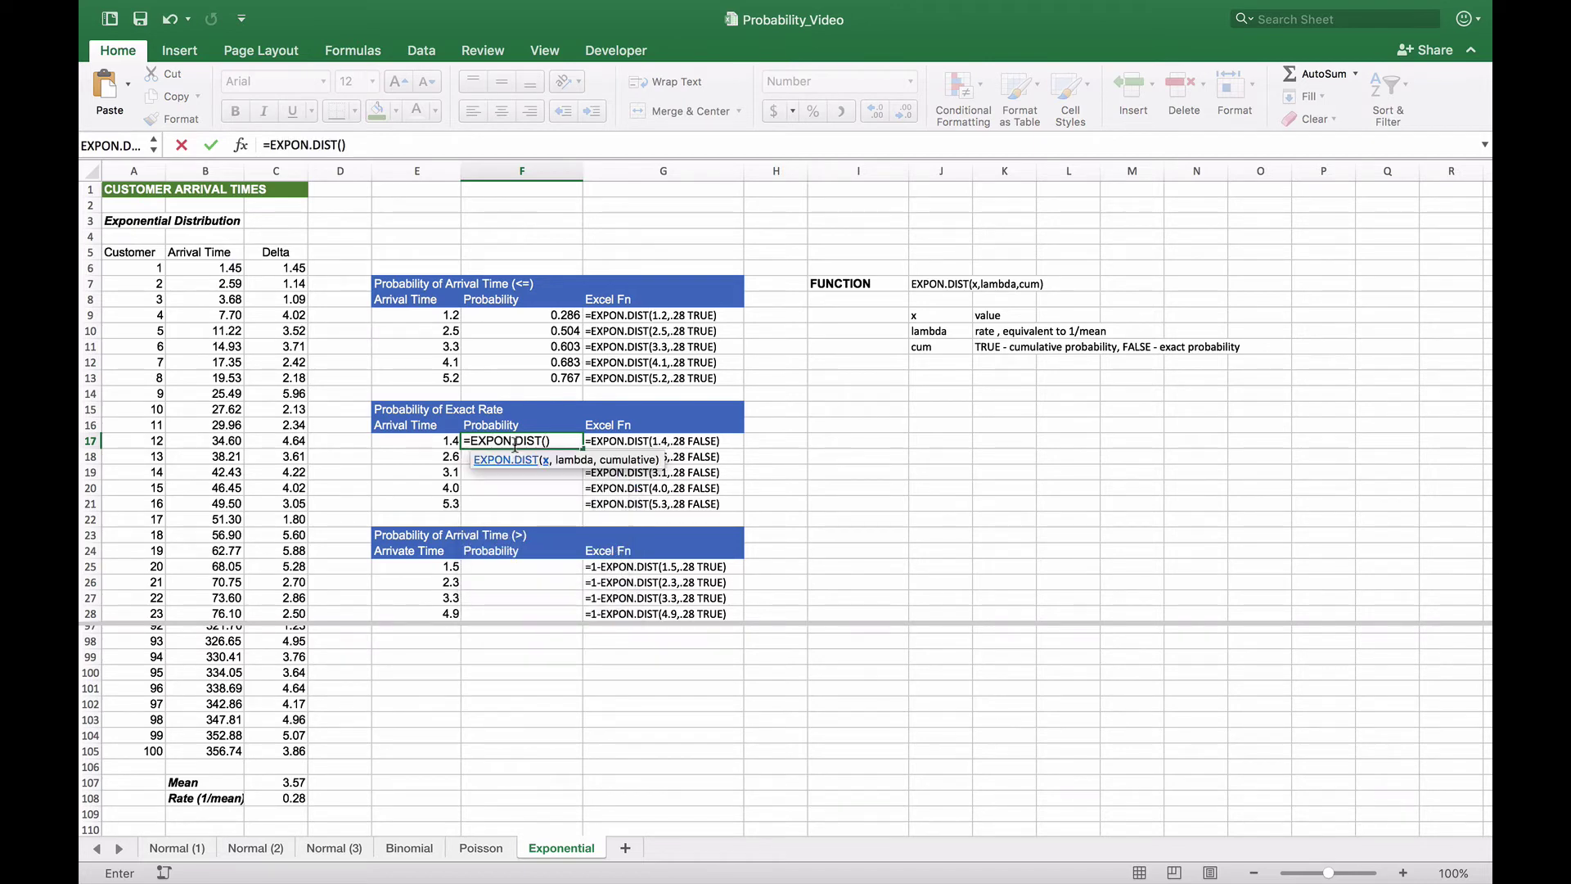
left_click(442, 442)
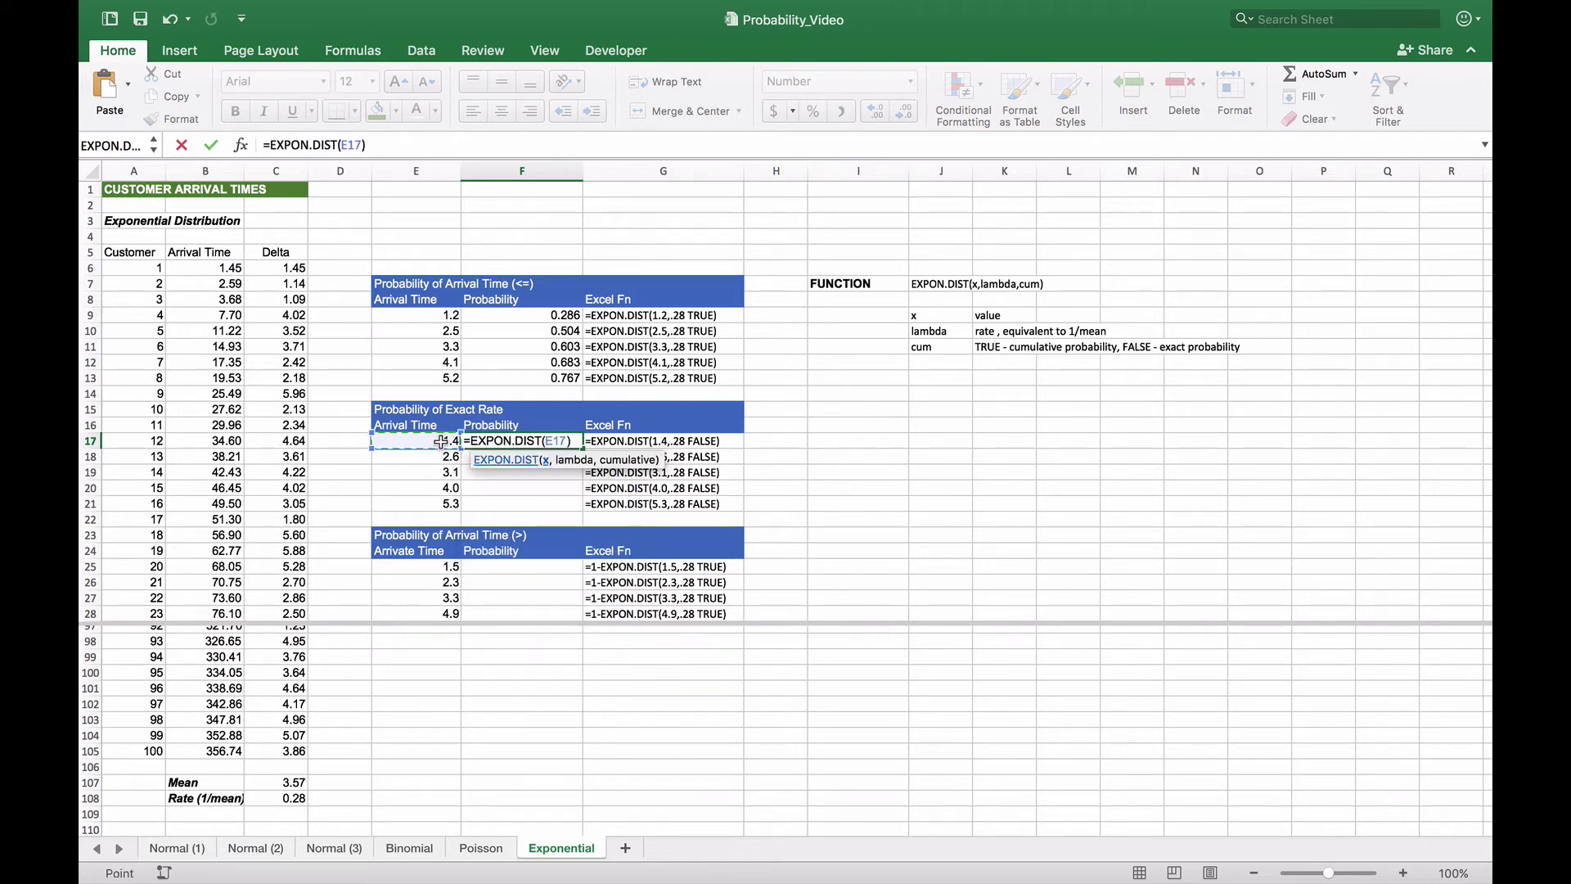
type(",")
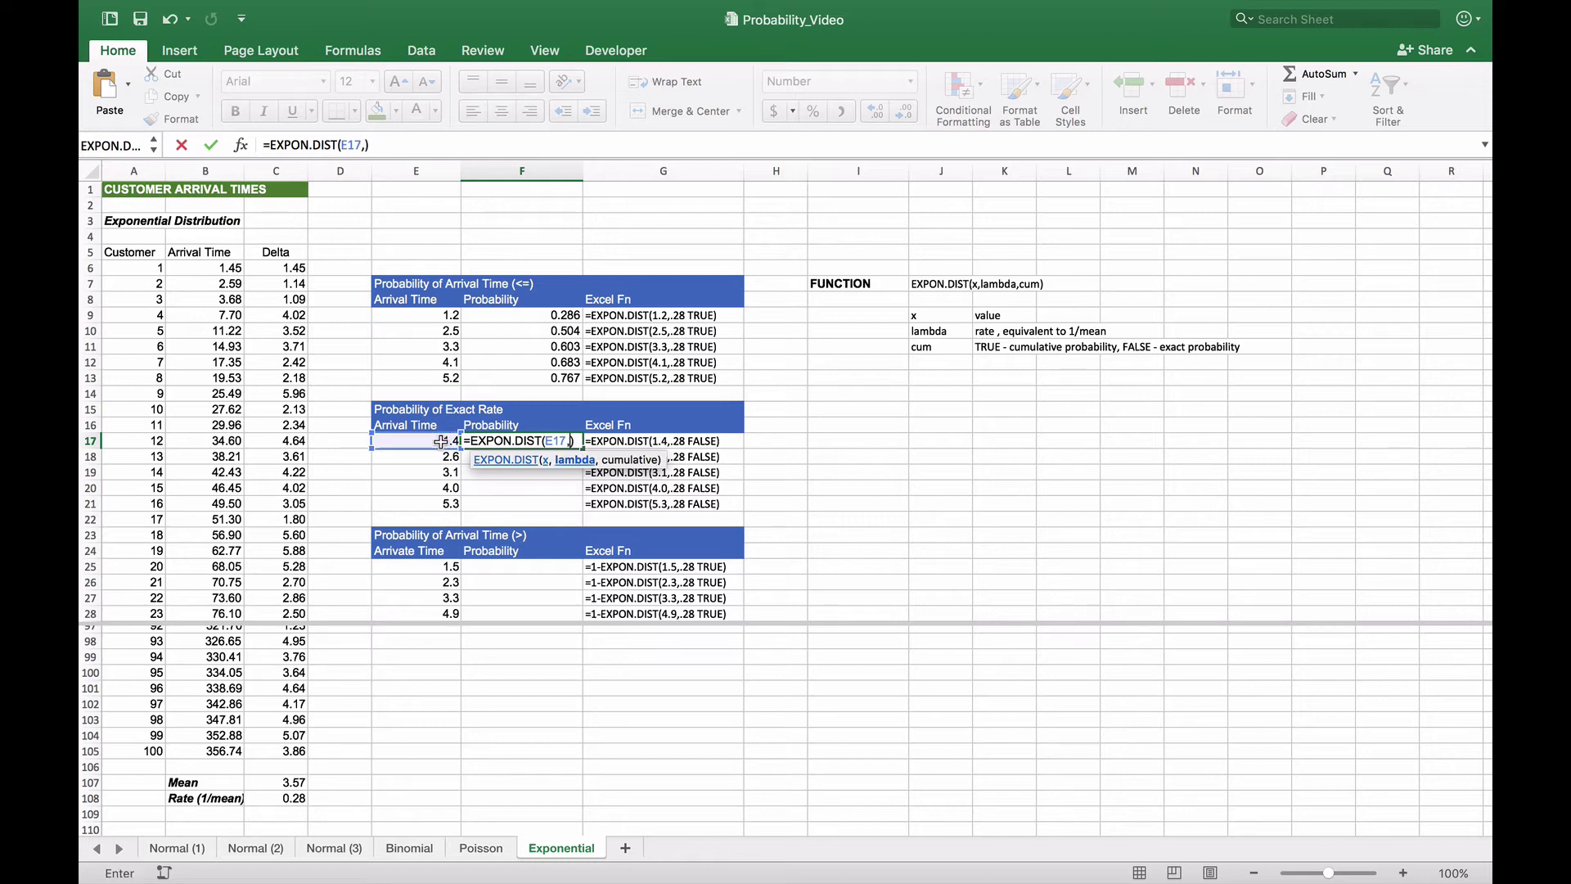
left_click(276, 797)
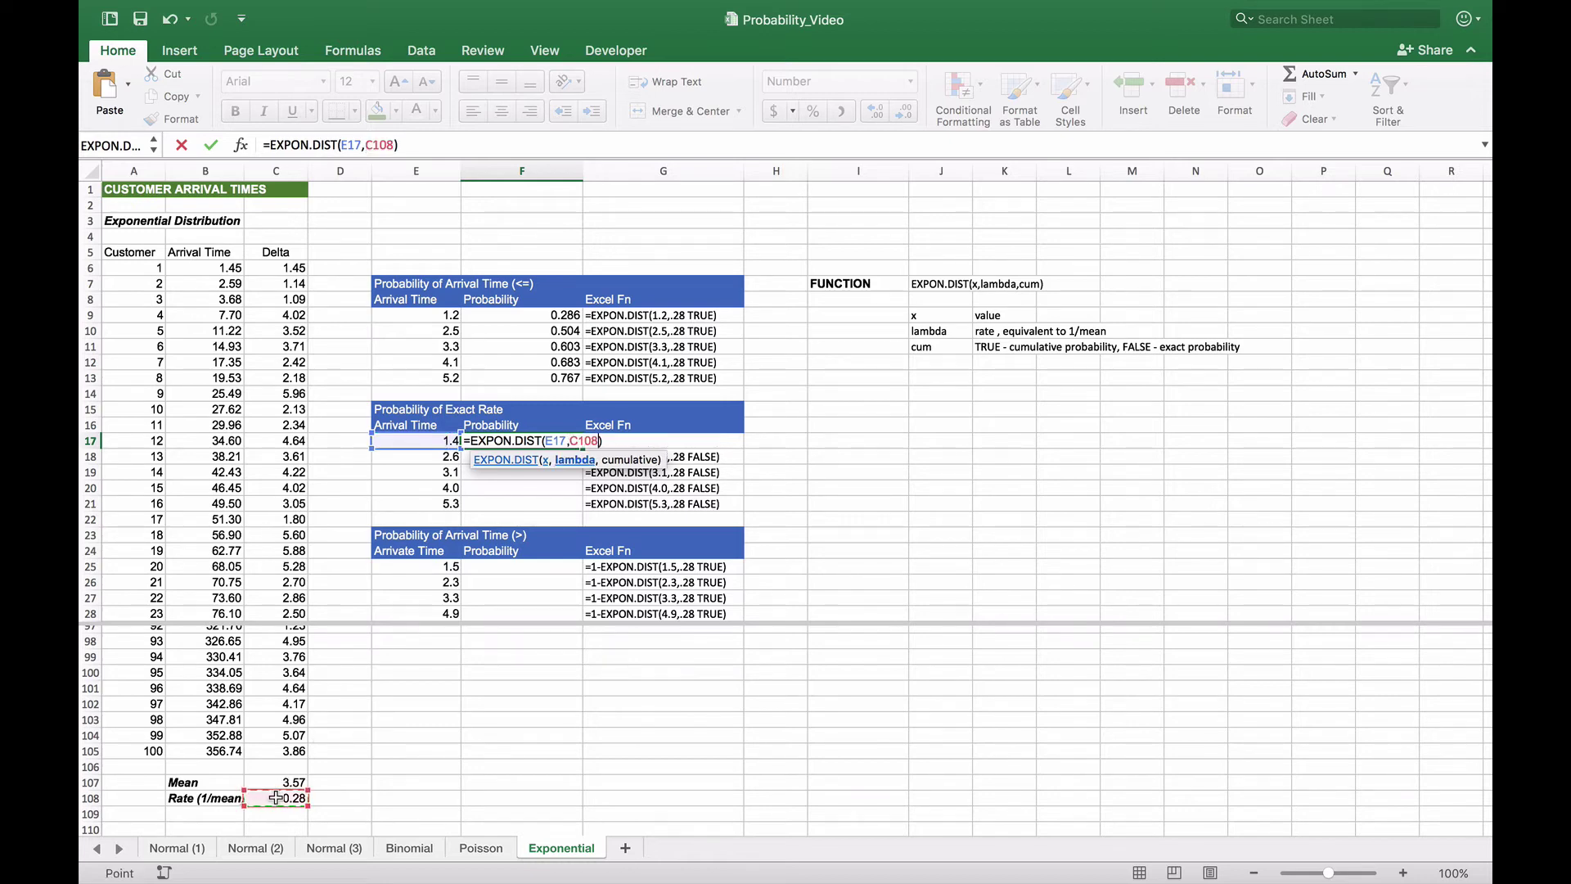
key("F4")
type(",FALSE")
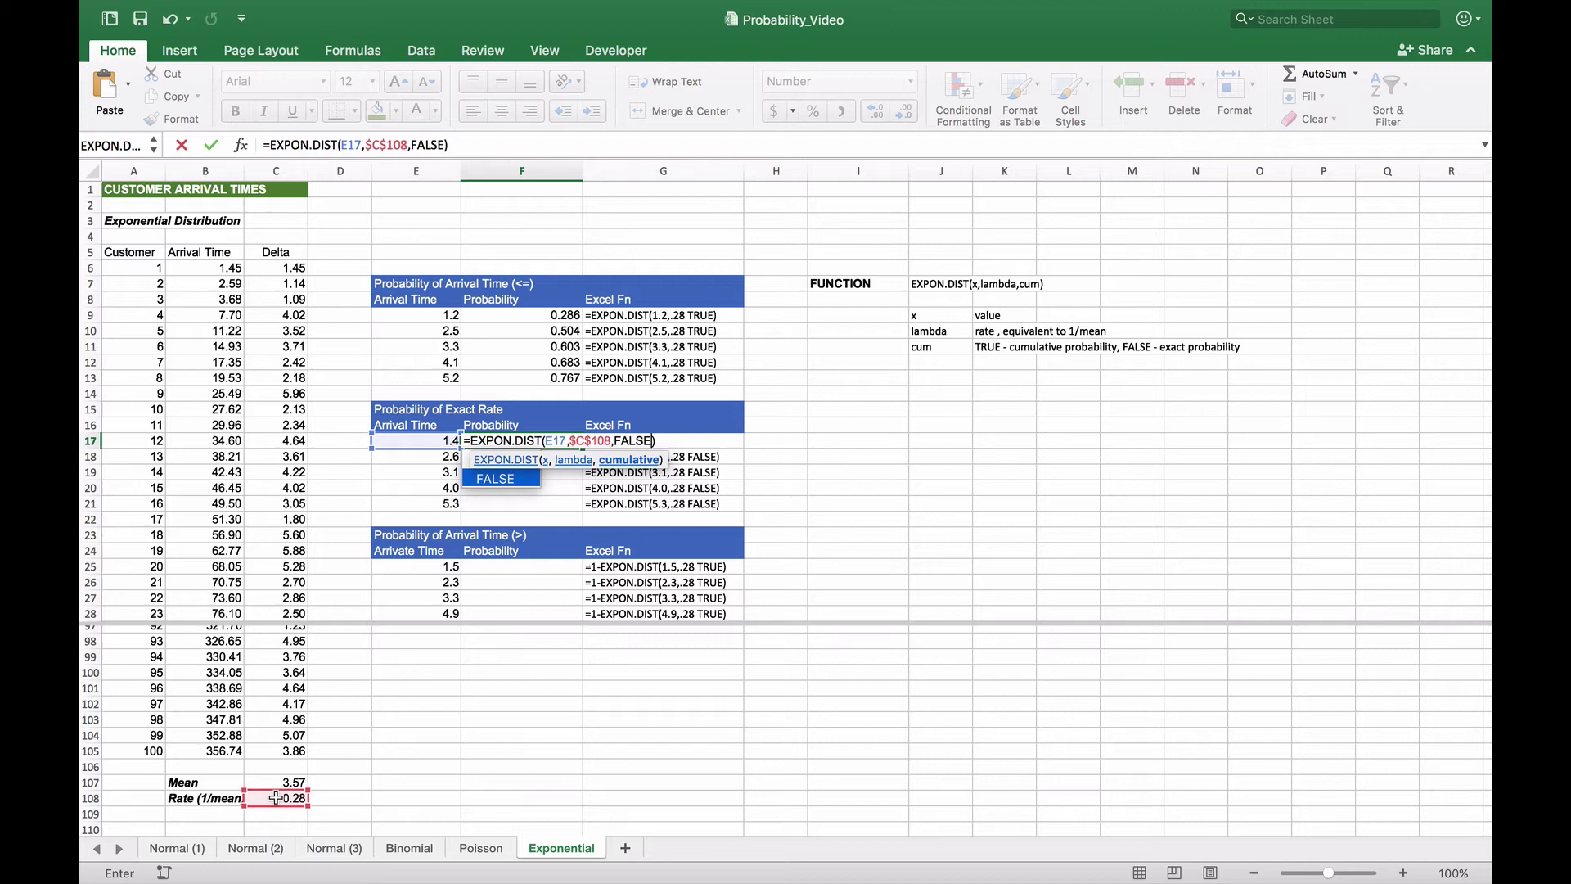
key("Return")
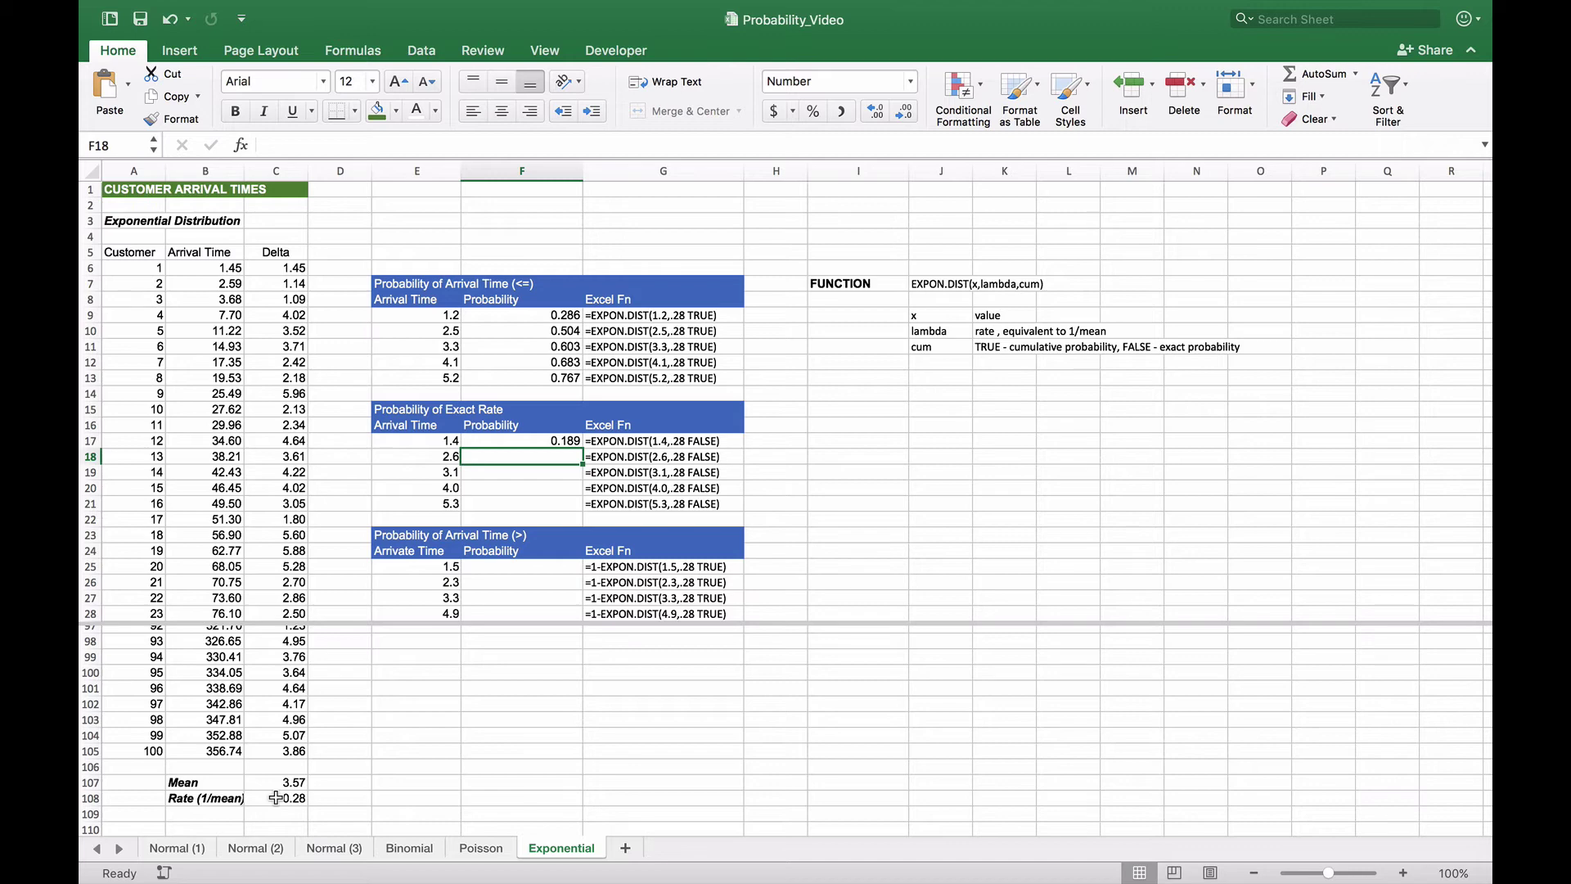
key("Up")
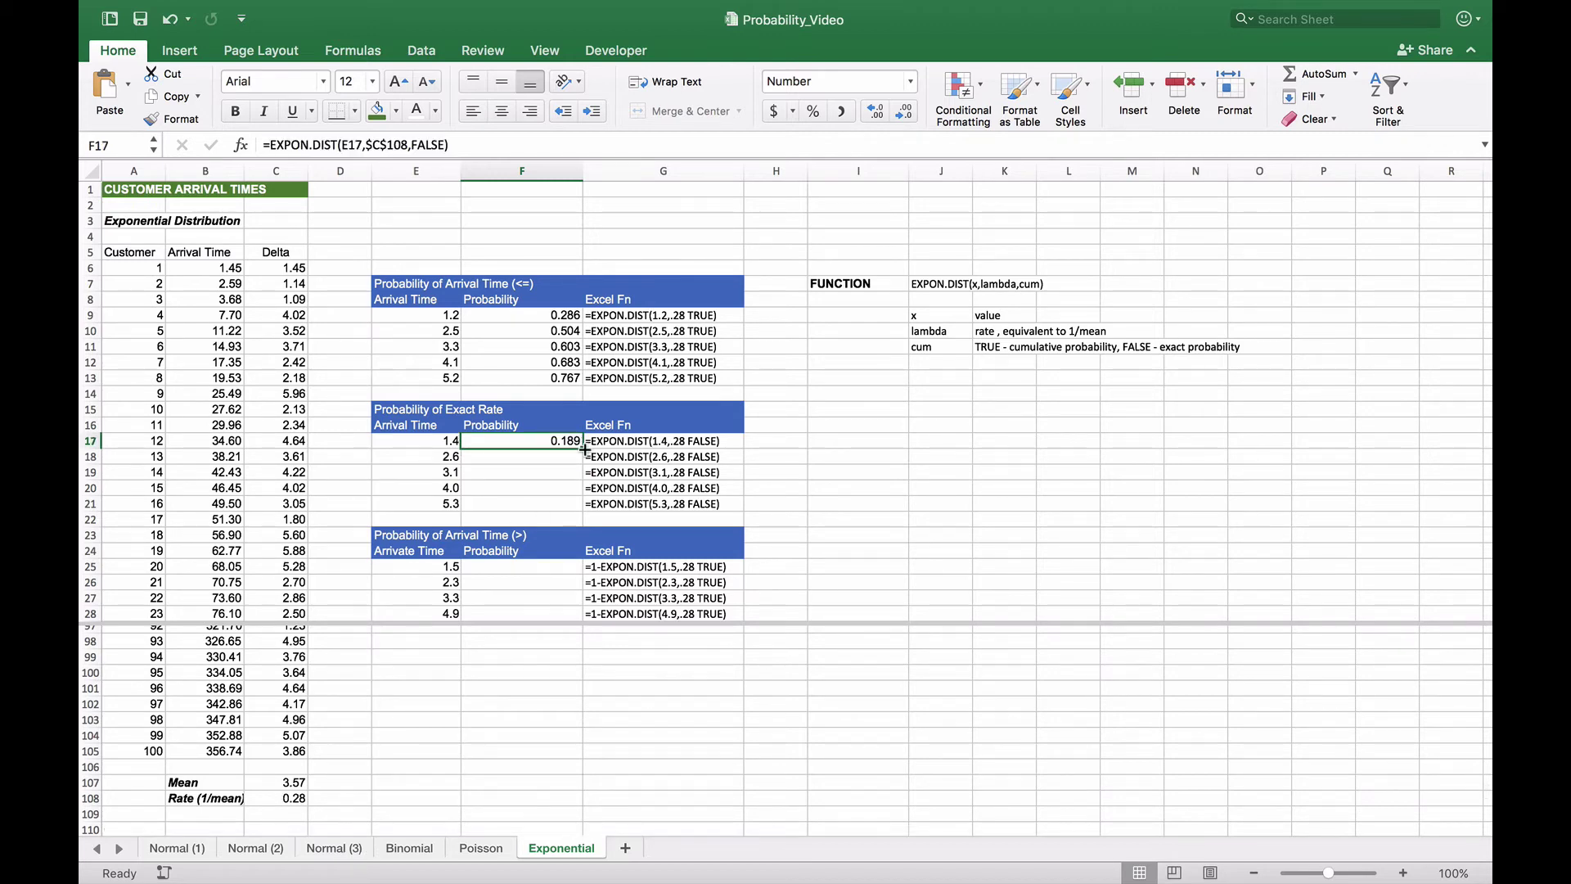
Copy the F17 formula down to F21, giving 0.135, 0.118, 0.091 and 0.063
left_click_drag(585, 448, 577, 505)
left_click(538, 503)
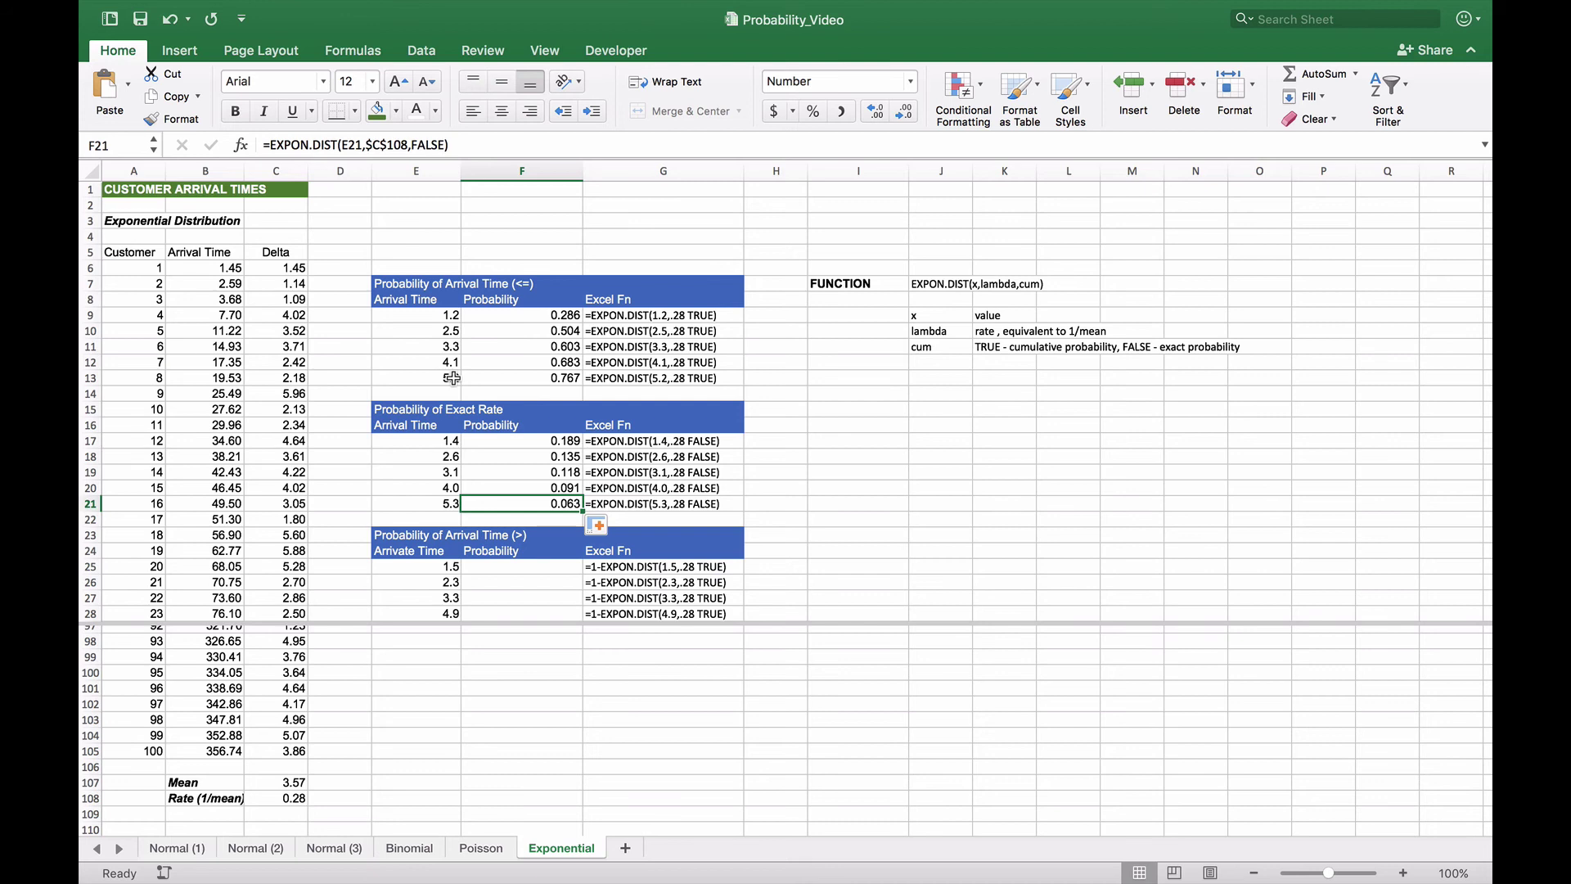
key("Down")
key("Down")
key("Down")
key("Down")
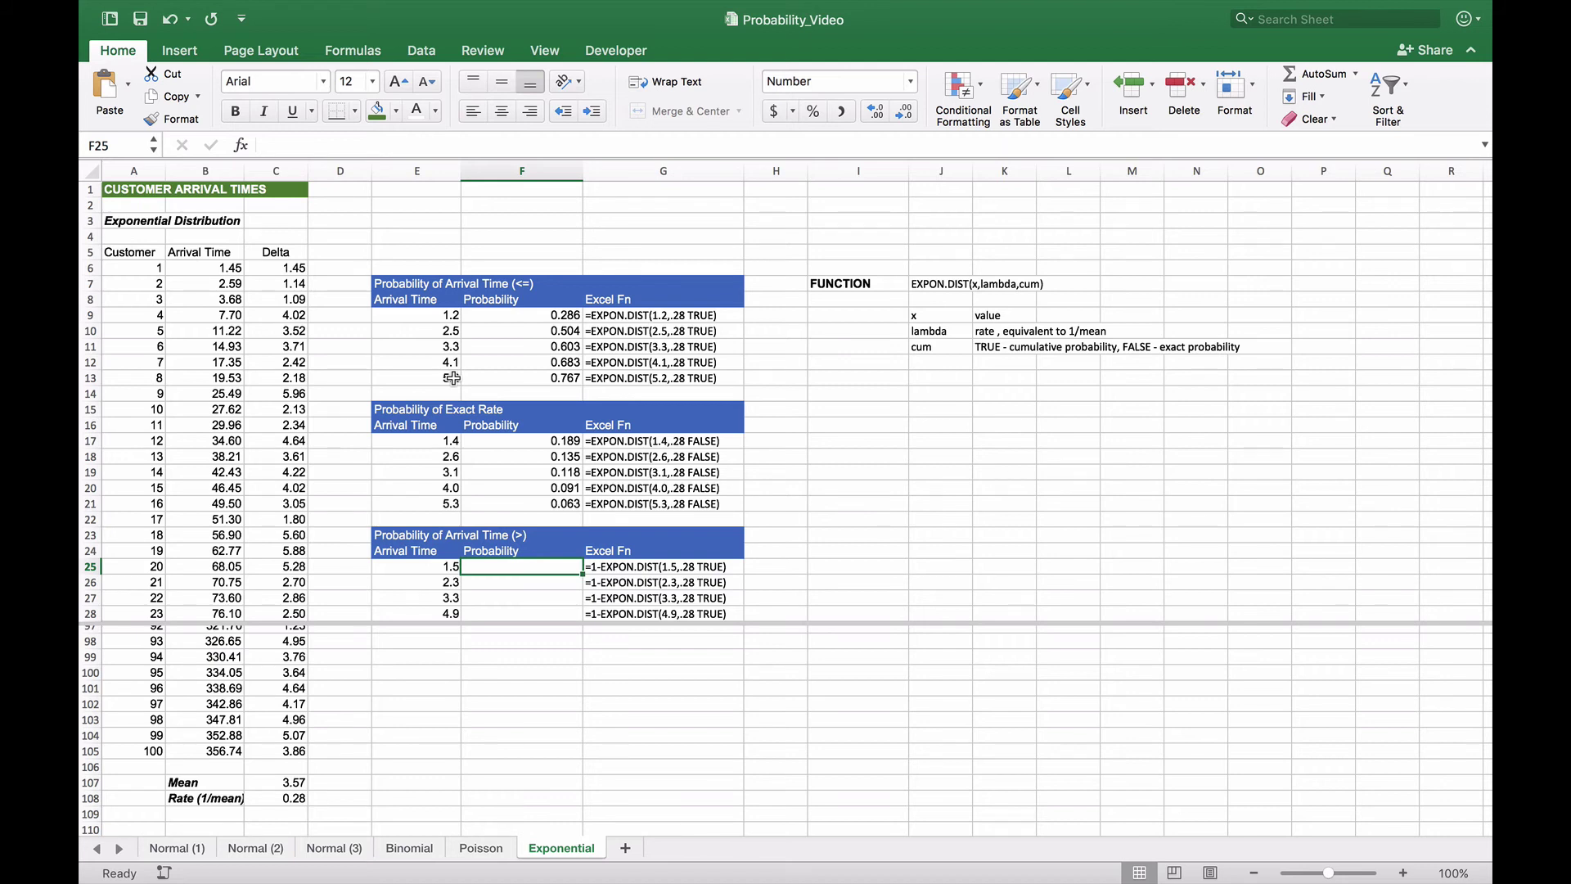
Enter =1-EXPON.DIST(E25,C108,TRUE) in F25, giving 0.657 for arrival time 1.5
type("=1-")
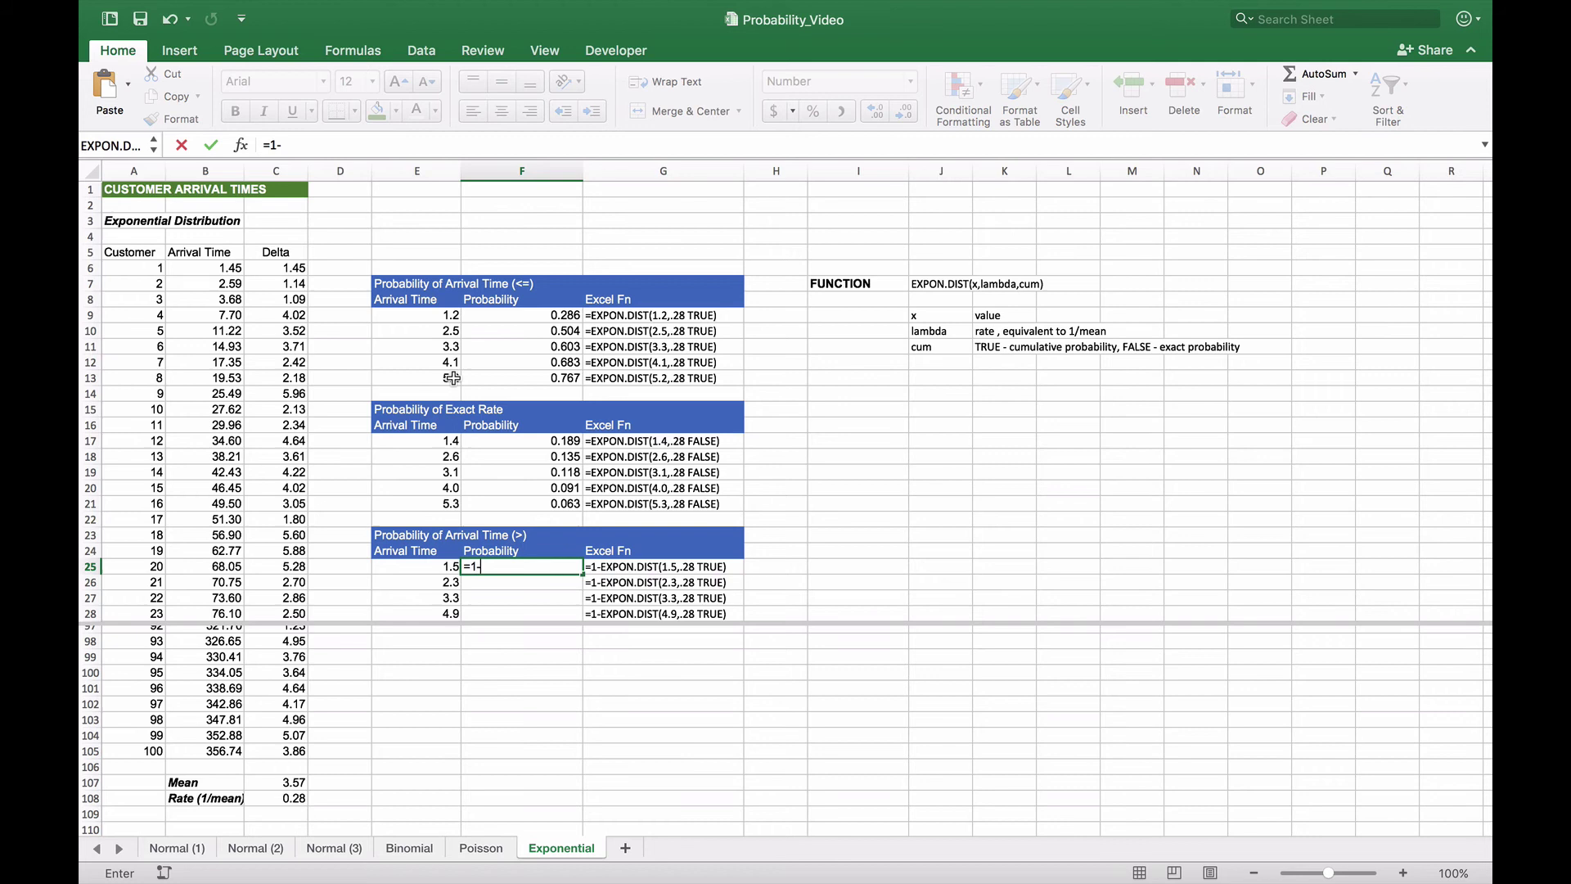
type("EXPO")
key("Tab")
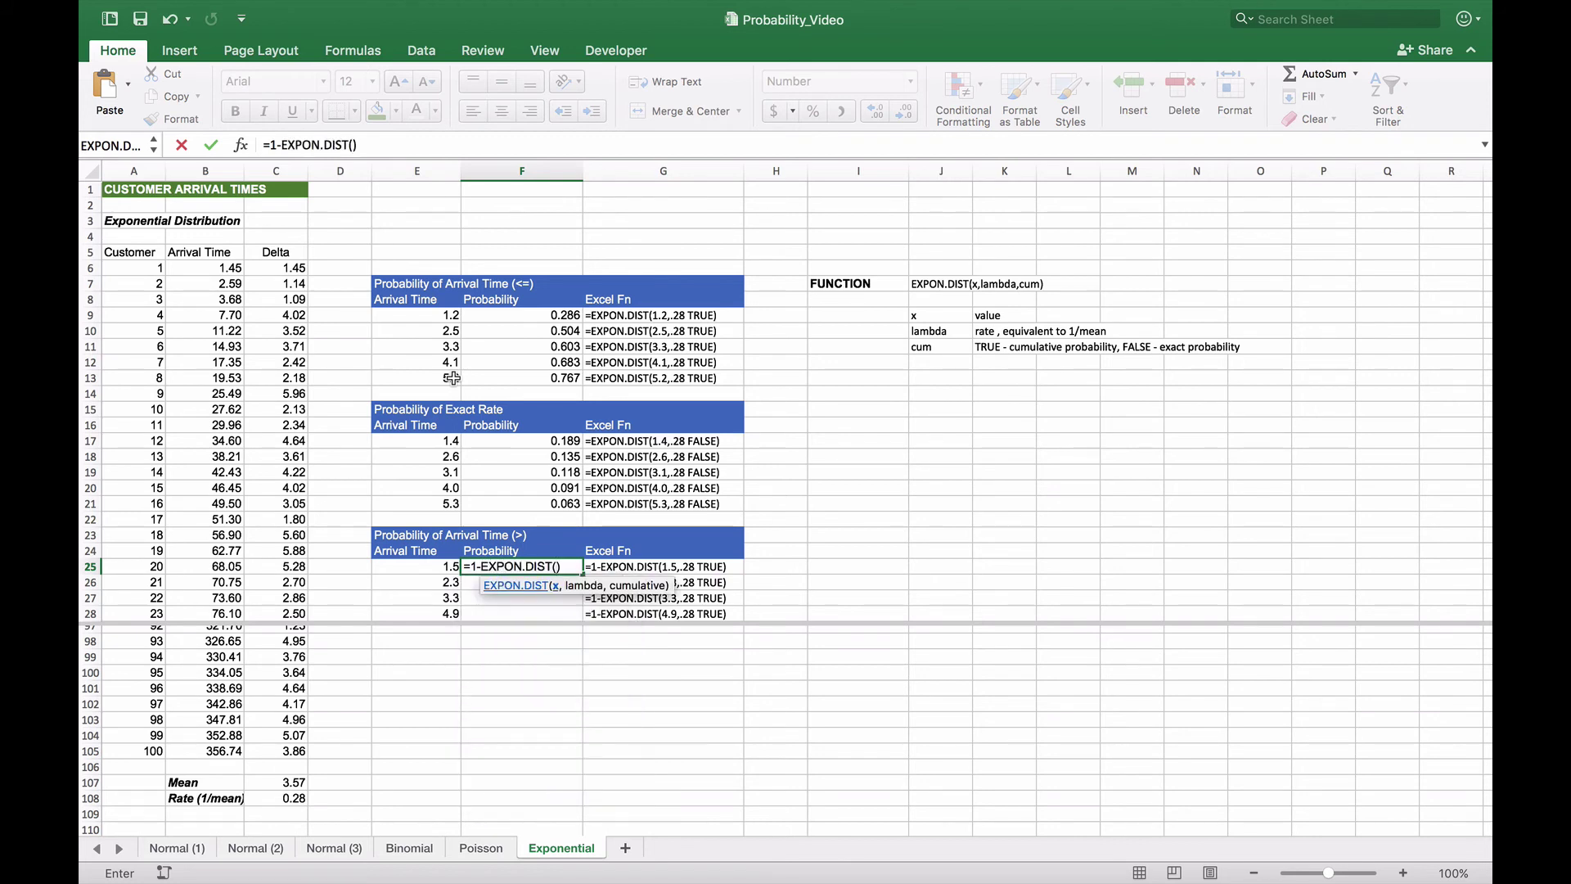
key("Left")
type(",")
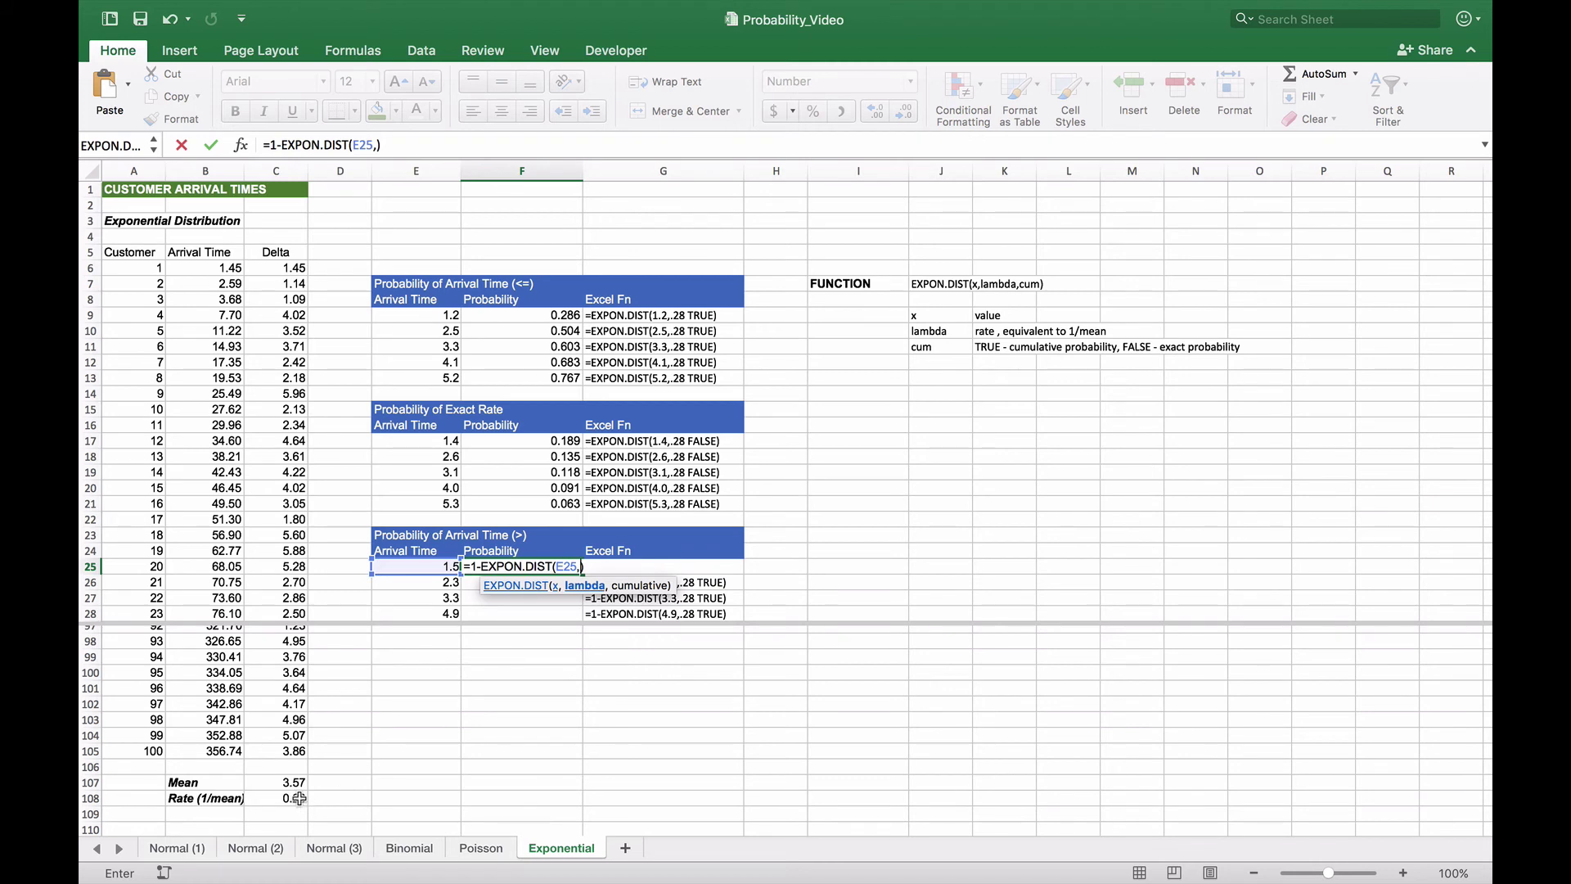
left_click(299, 798)
type(",TRUE")
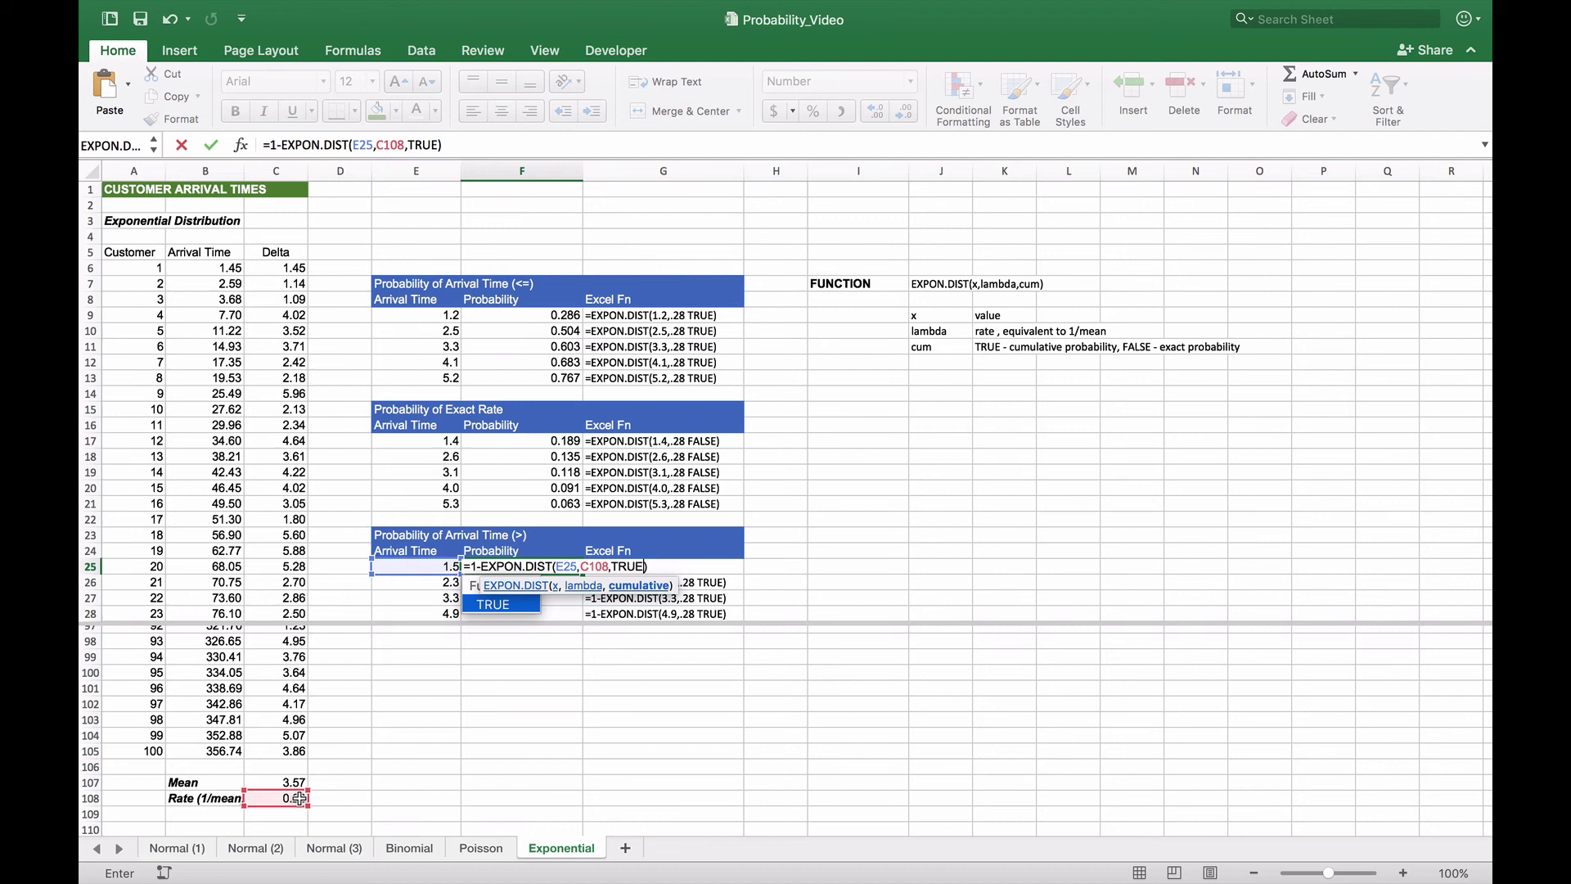
key("Return")
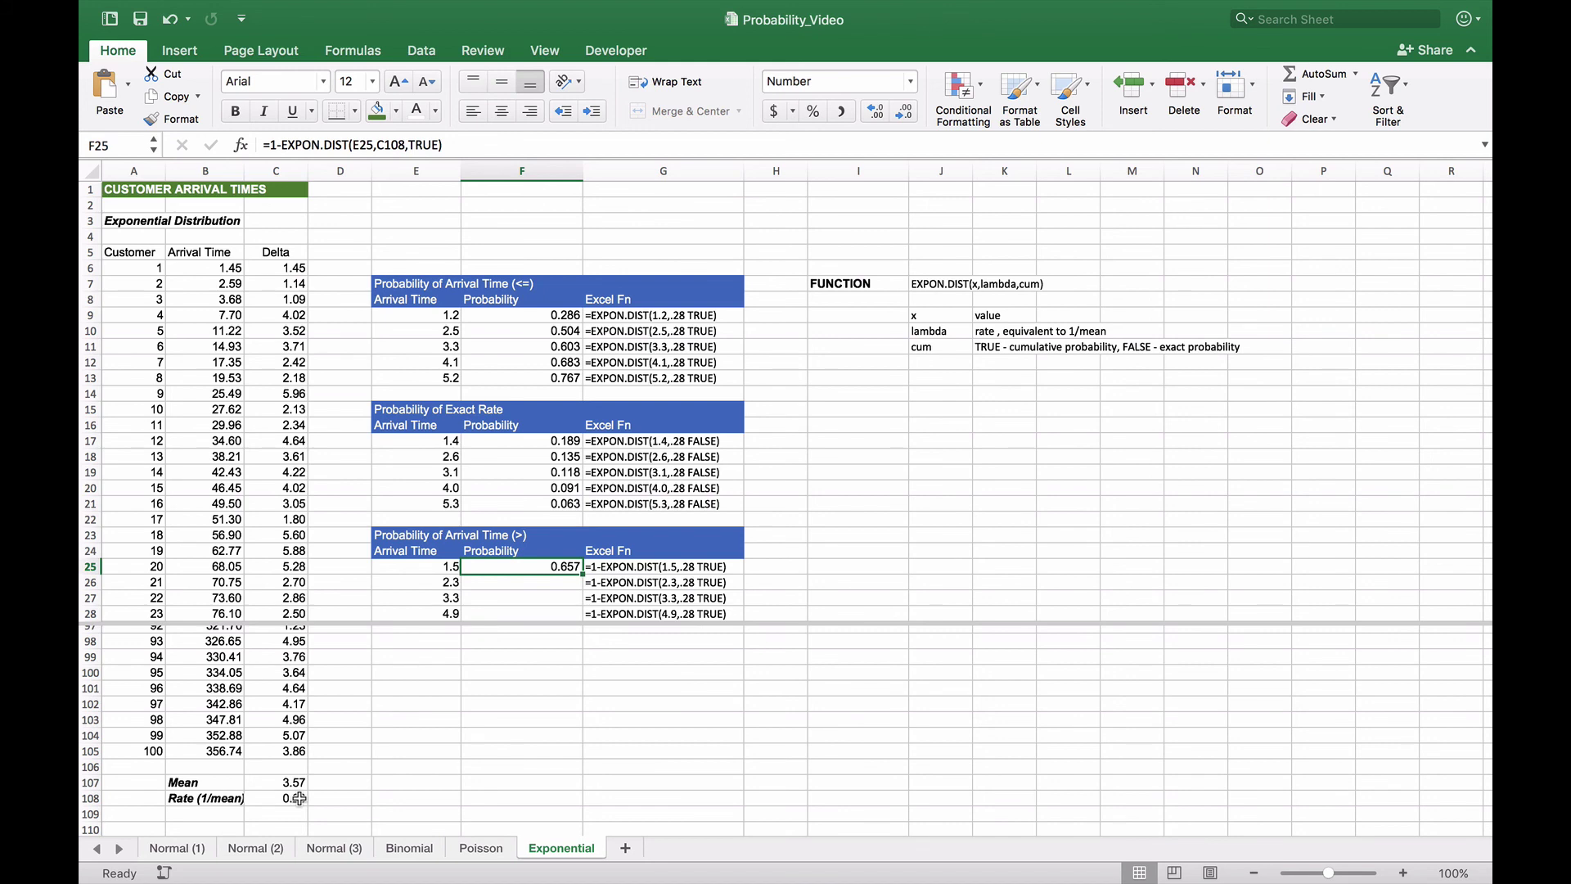
Lock F25's rate as $C$108 and copy it to F28, giving 0.525, 0.397 and 0.253
left_click(393, 145)
key("F4")
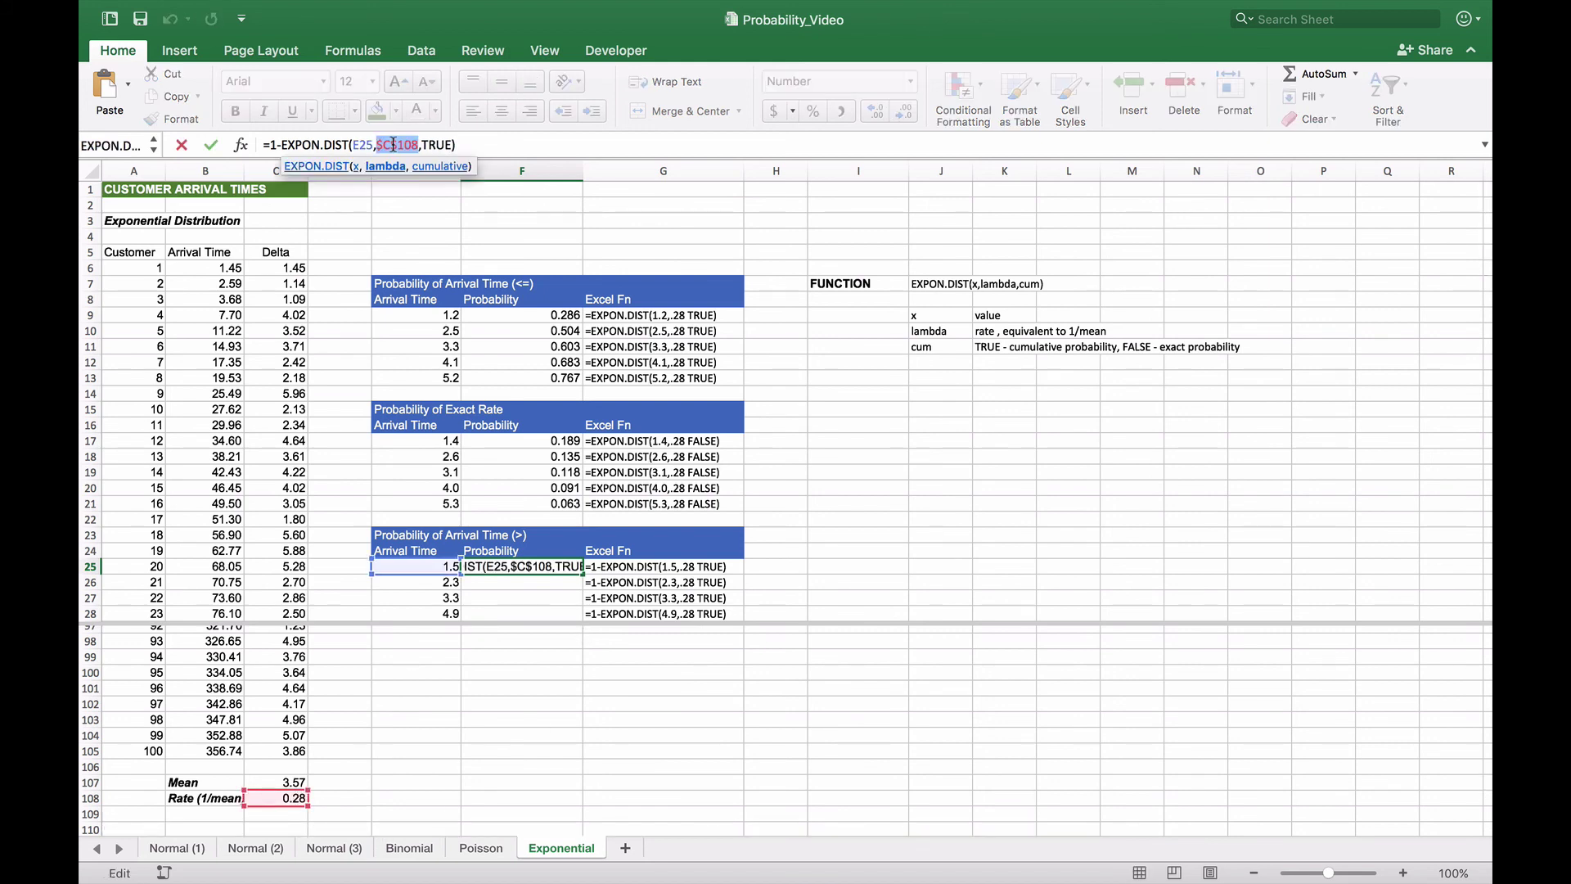
key("Return")
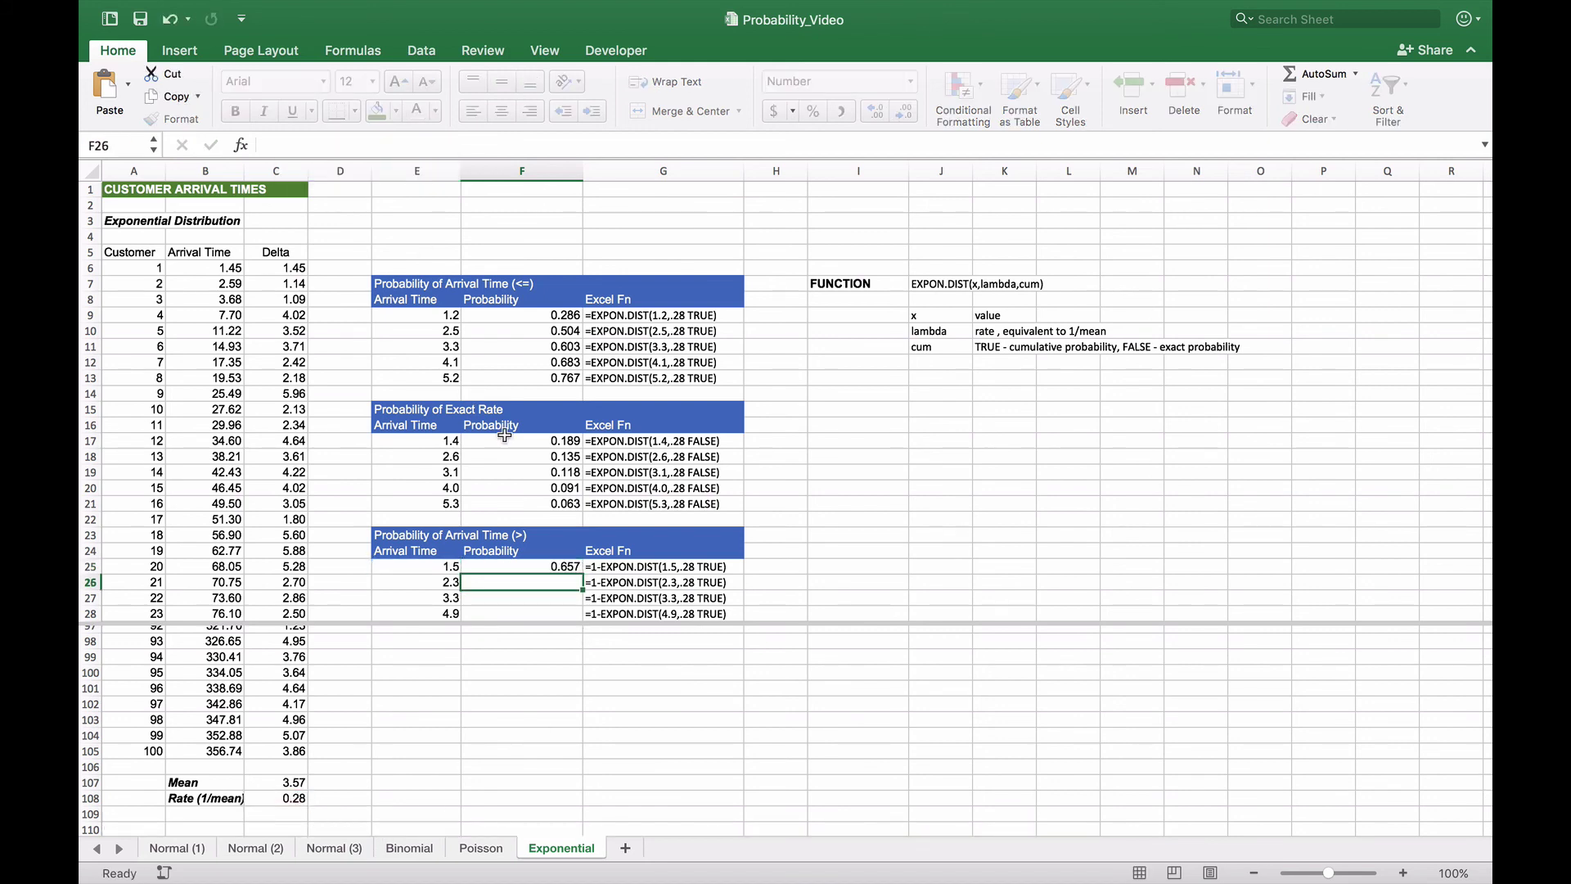
left_click(565, 565)
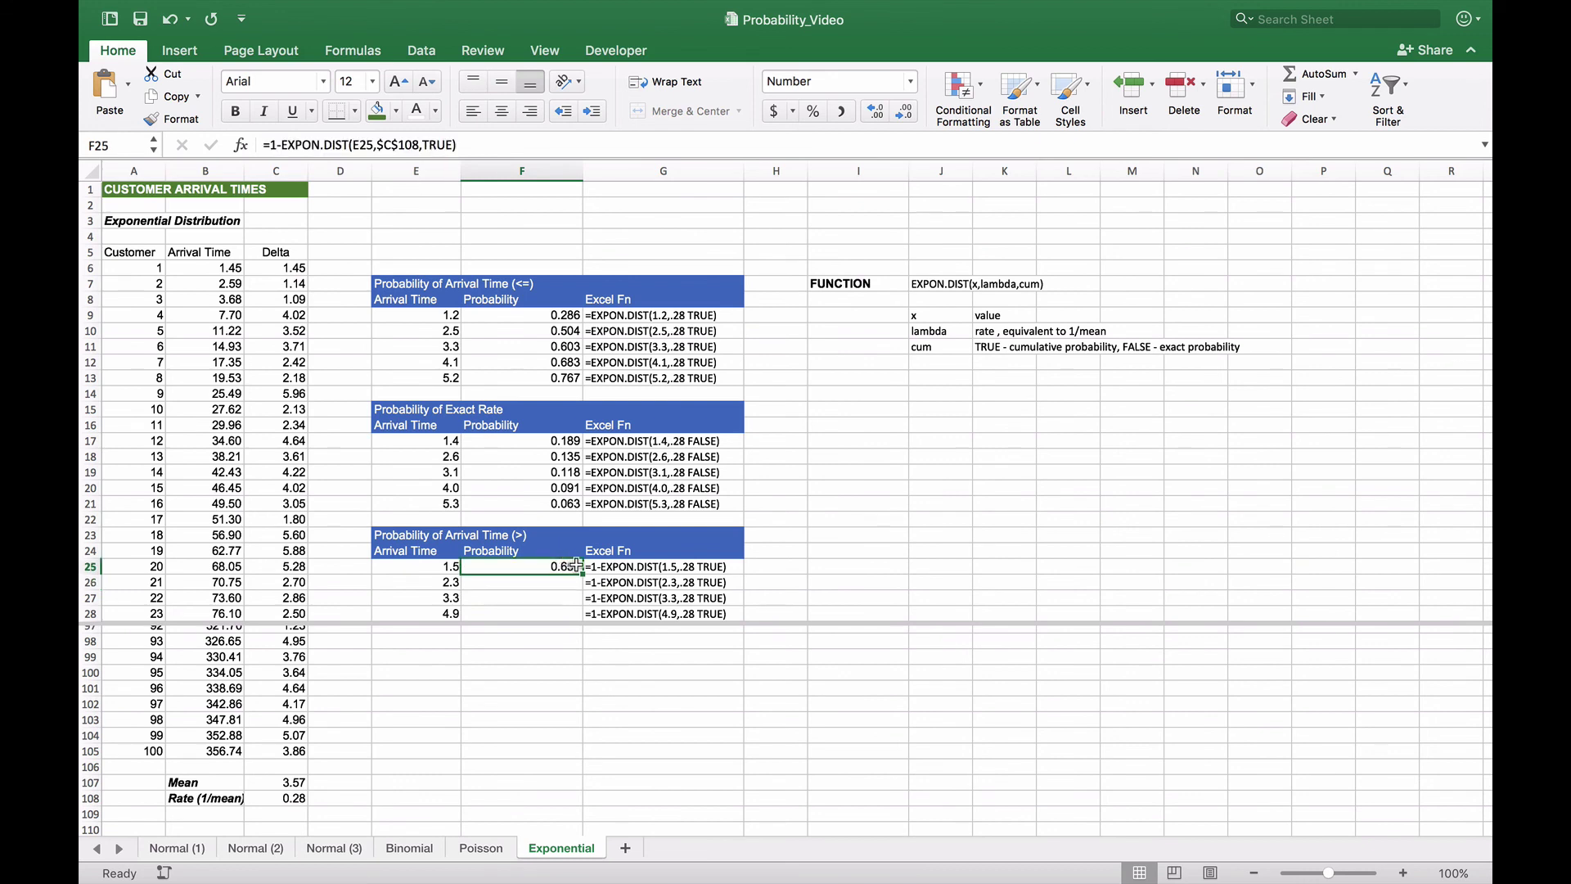
left_click_drag(583, 573, 580, 623)
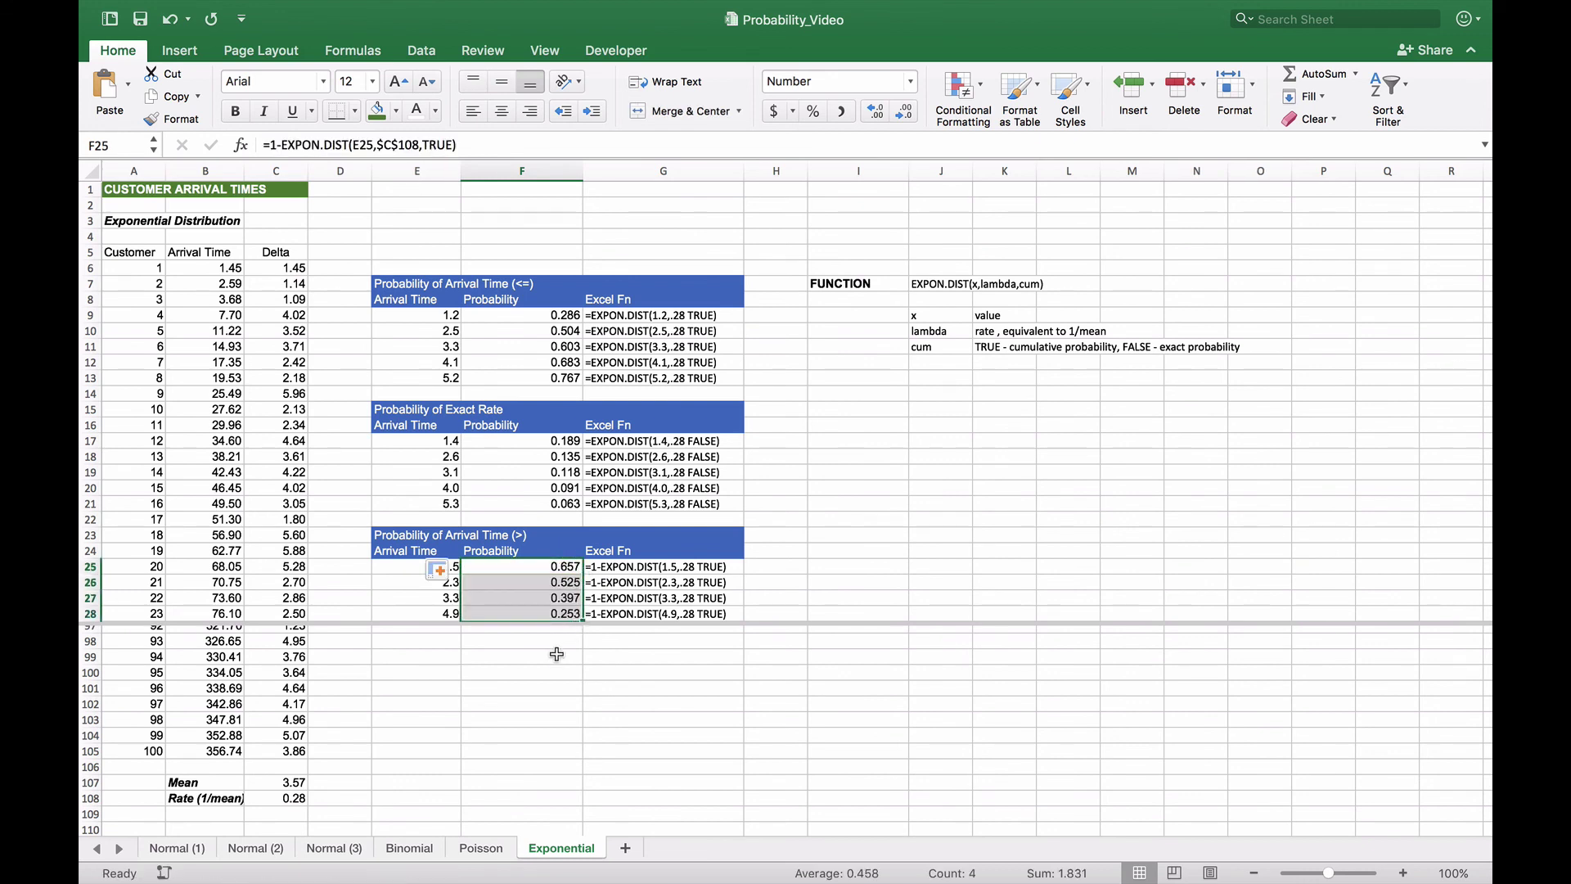